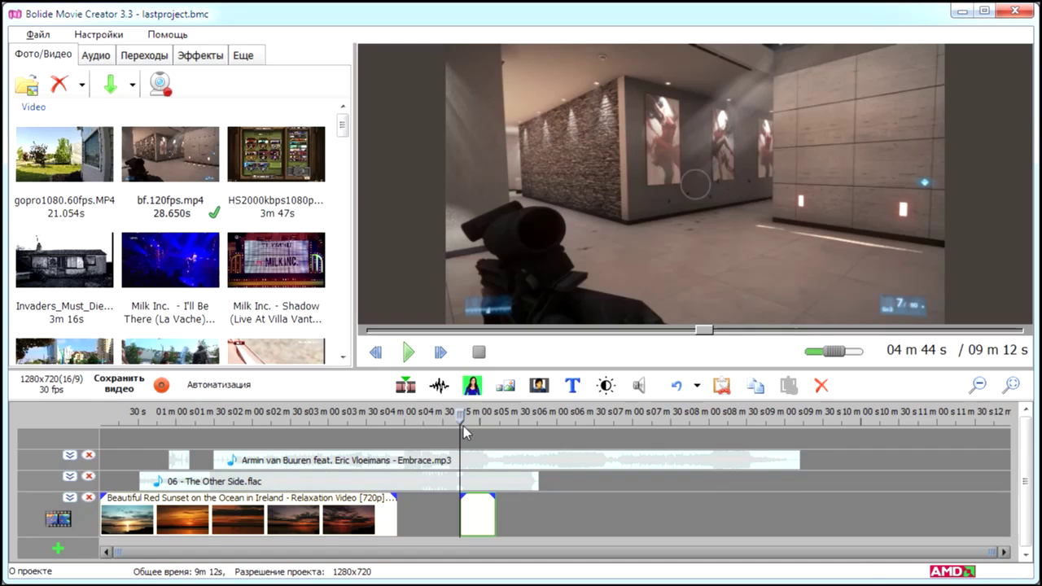
Split the bf.120fps.mp4 clip on the timeline at 4 m 51 s and select its second part.
left_click_drag(461, 416, 468, 416)
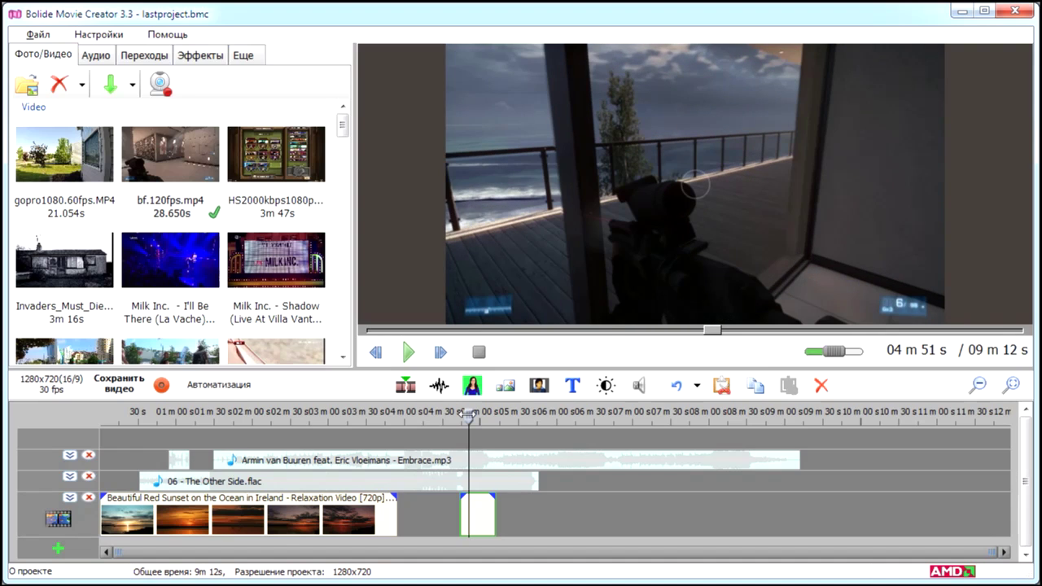
left_click(413, 392)
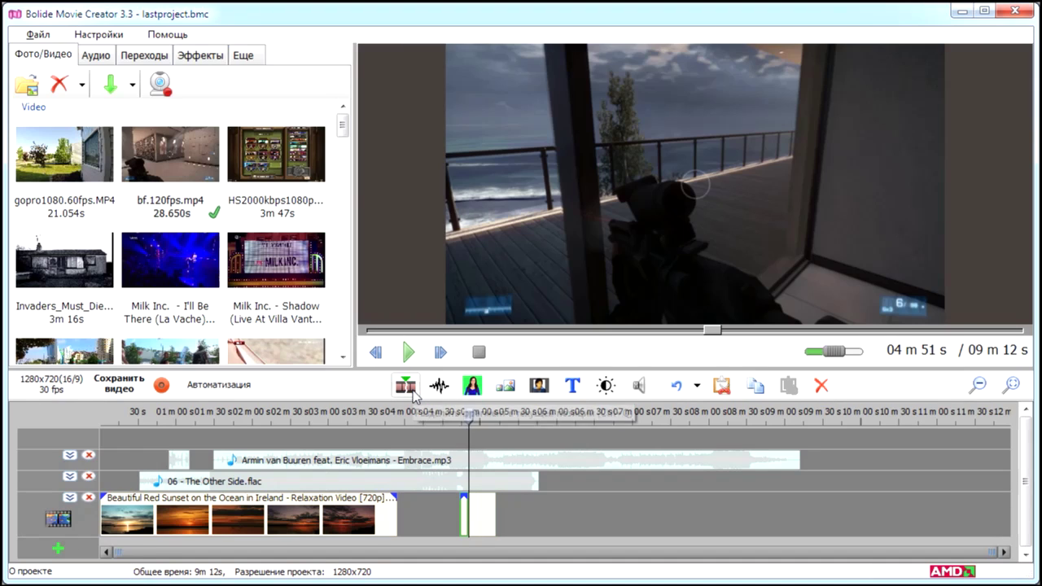
left_click(486, 517)
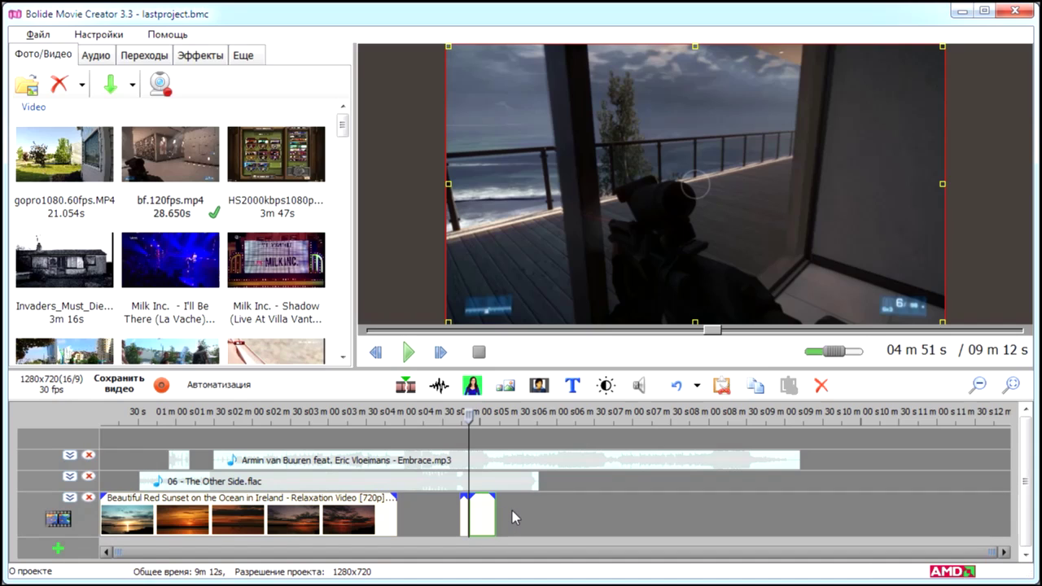
Examine the two bf.120fps.mp4 parts around 4 m 55 s at a magnified timeline scale, then restore the full project view.
left_click_drag(468, 417, 476, 416)
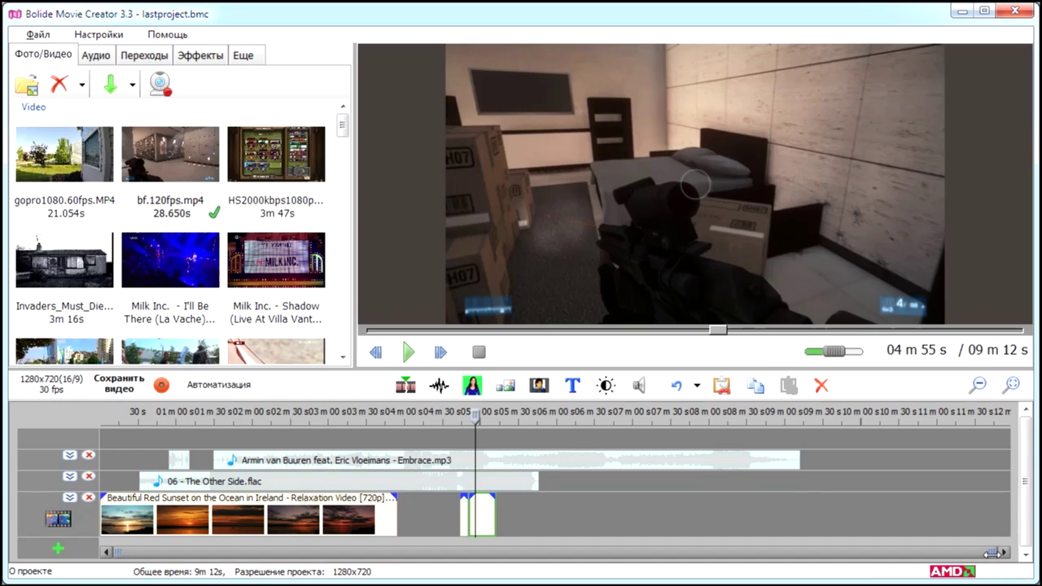
left_click_drag(992, 553, 497, 568)
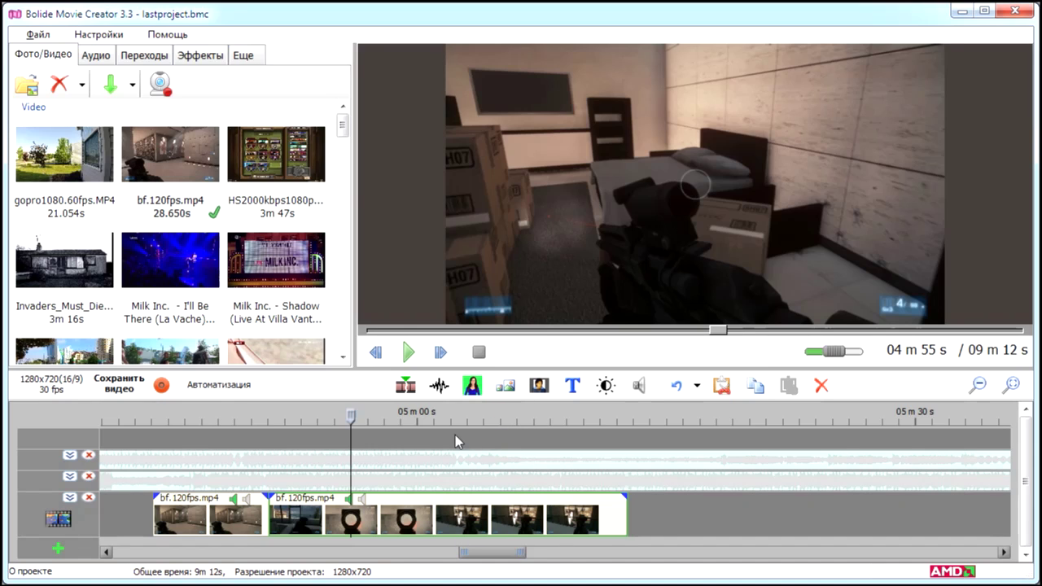
left_click(498, 444)
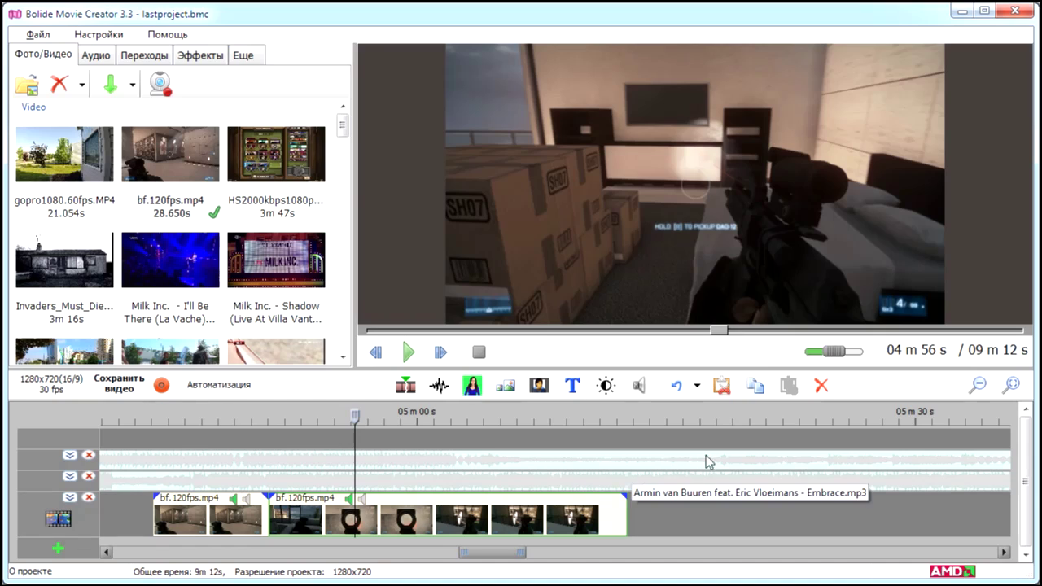
left_click(979, 386)
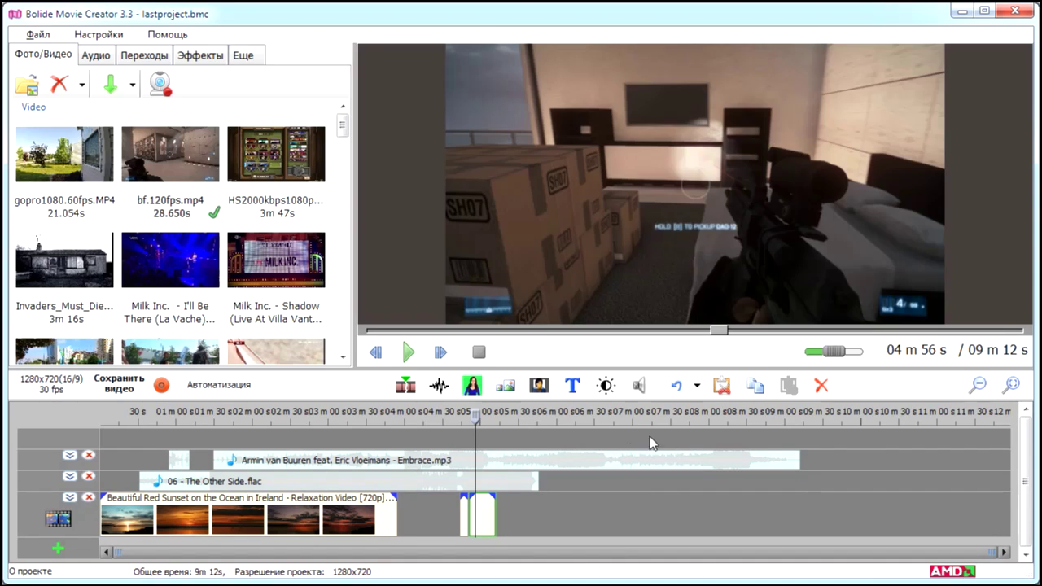
Move the playhead to 3 m 34 s over the sunset video and inspect the timeline tracks there.
left_click_drag(477, 417, 373, 417)
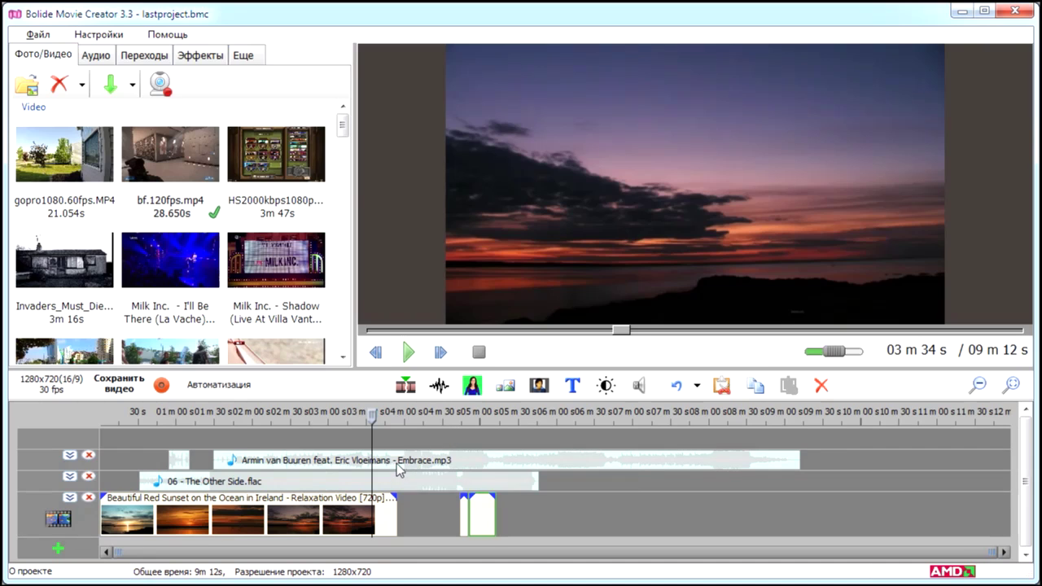
scroll(399, 464, "up", 2)
scroll(397, 458, "down", 1)
scroll(397, 459, "up", 2)
scroll(397, 459, "down", 1)
scroll(397, 459, "down", 1)
scroll(397, 459, "down", 1)
scroll(397, 459, "up", 1)
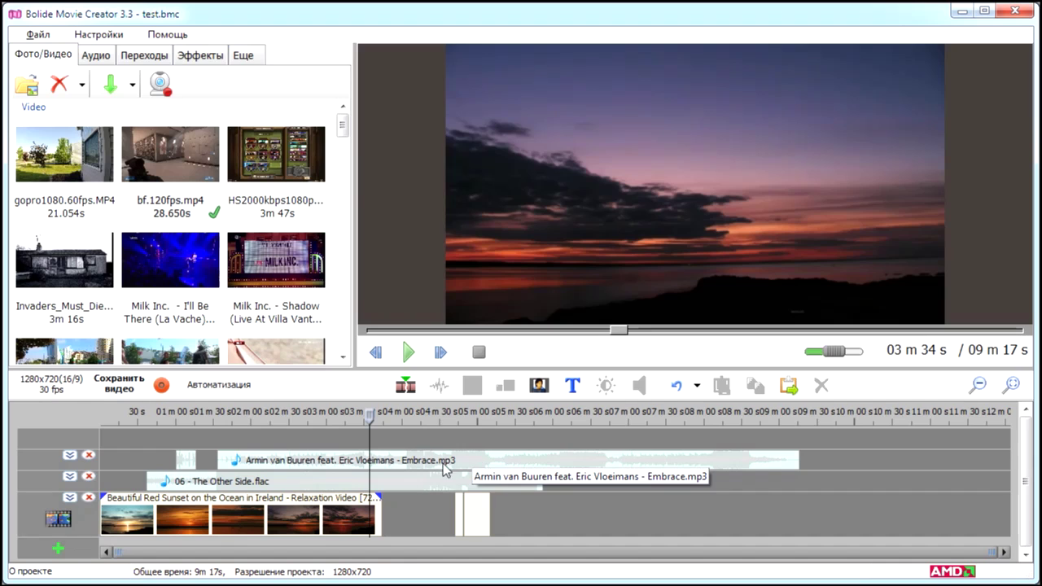
left_click(322, 522)
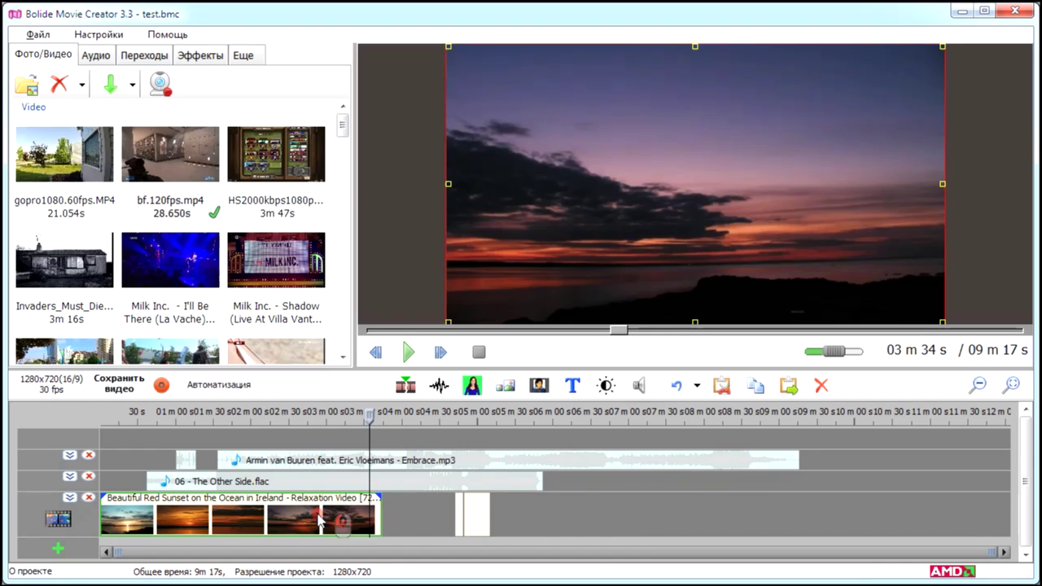
left_click(330, 487)
left_click(334, 456, "ctrl")
left_click(277, 511)
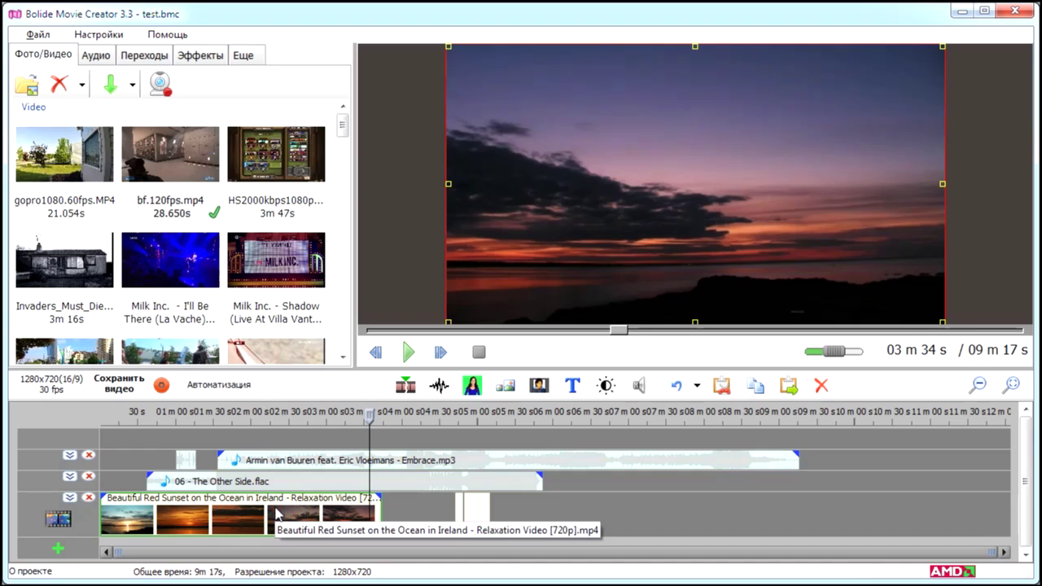
left_click(262, 484)
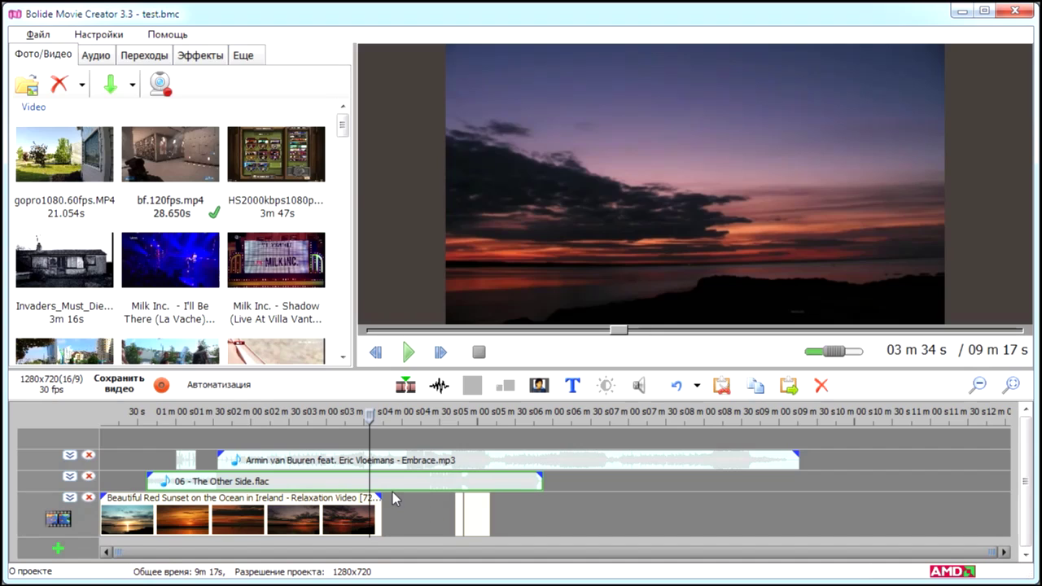
Select the Embrace.mp3, The Other Side.flac and short audio clips together and shift them about 17 s later on the timeline.
left_click(354, 462)
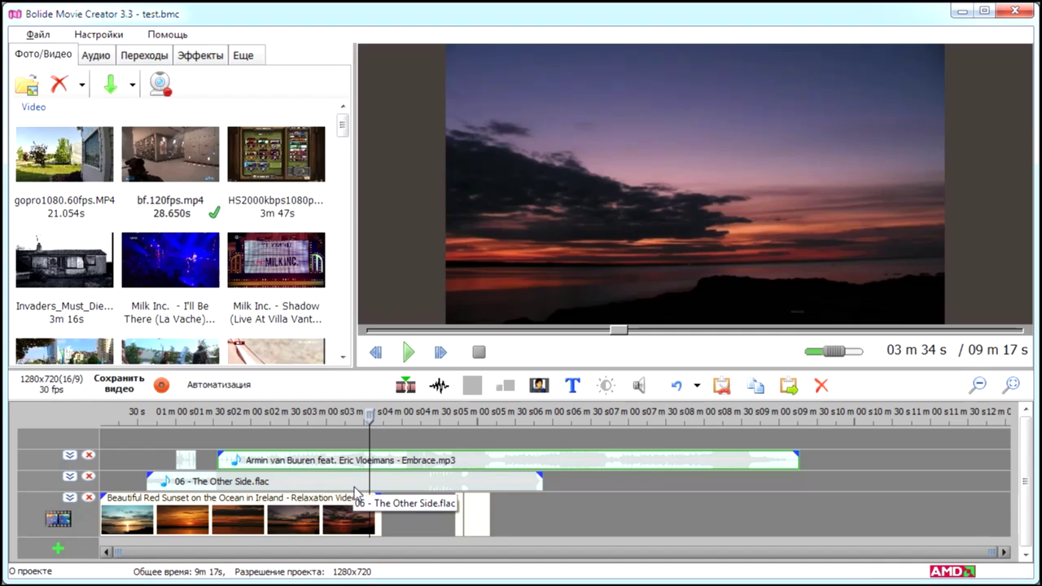
left_click(352, 480, "ctrl")
left_click(192, 464, "ctrl")
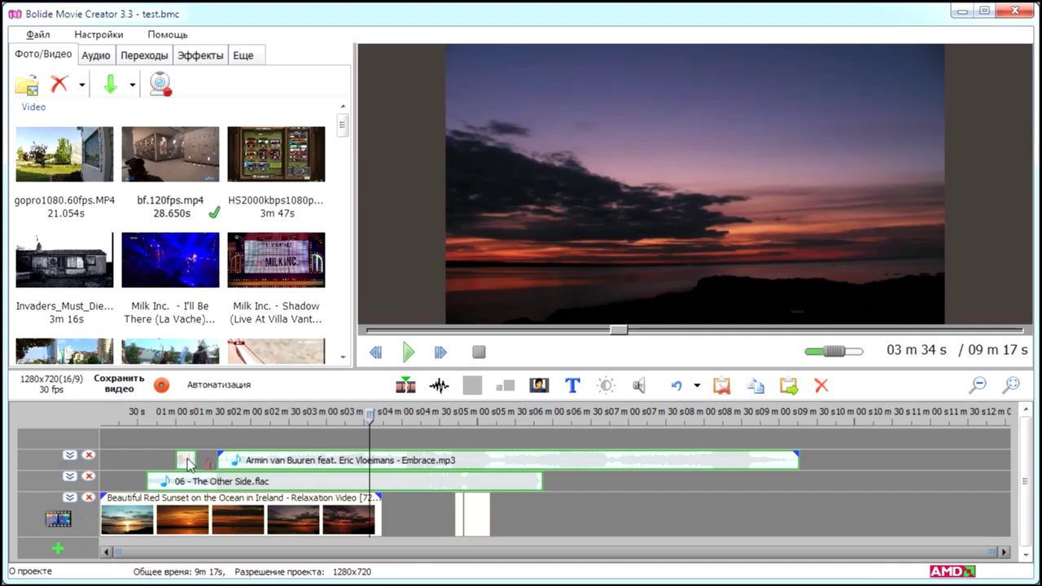
mouse_move(322, 463)
left_mouse_down()
mouse_move(278, 462)
mouse_move(338, 460)
mouse_move(308, 460)
left_mouse_up()
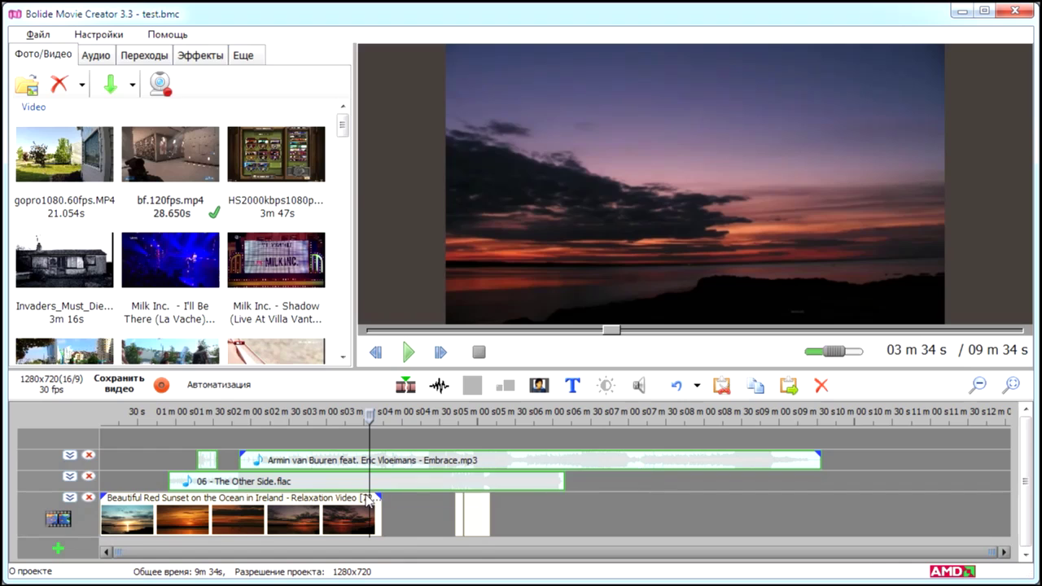
Select the sunset video with the long Embrace.mp3 and The Other Side.flac clips and split all three at 3 m 19 s.
left_click(367, 521)
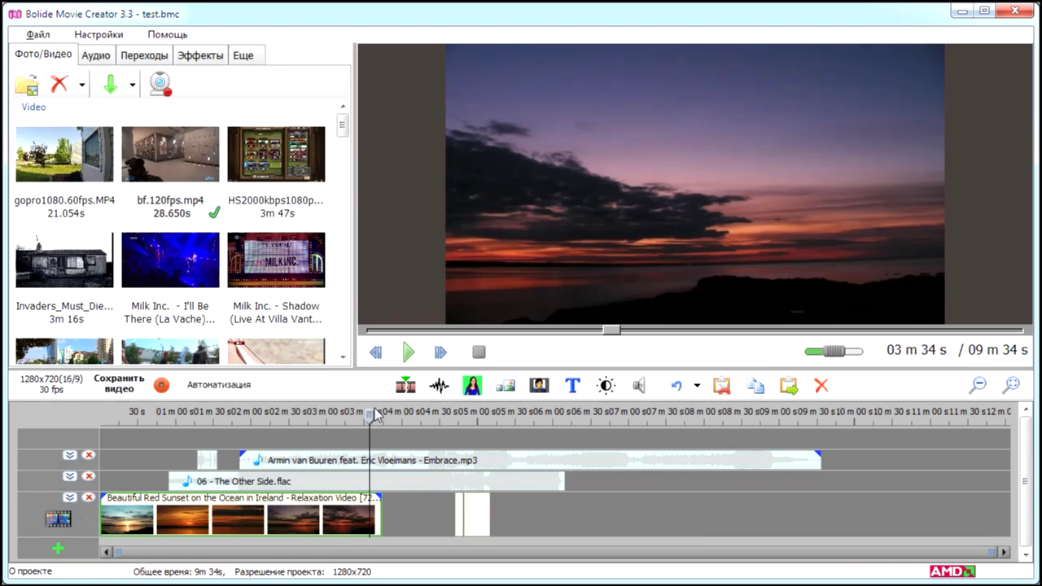
left_click_drag(386, 422, 367, 420)
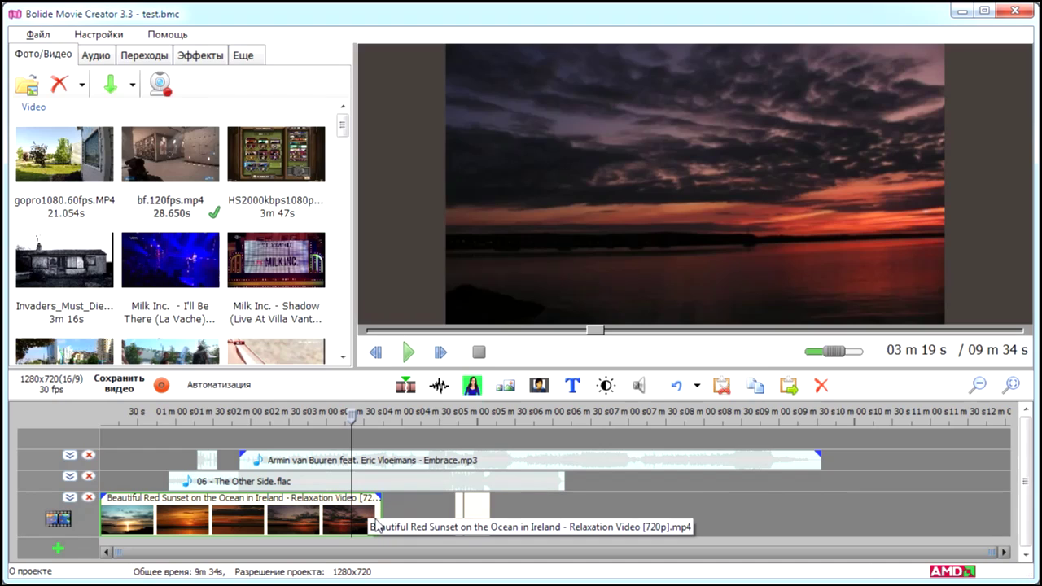
left_click(366, 483)
left_click(365, 465)
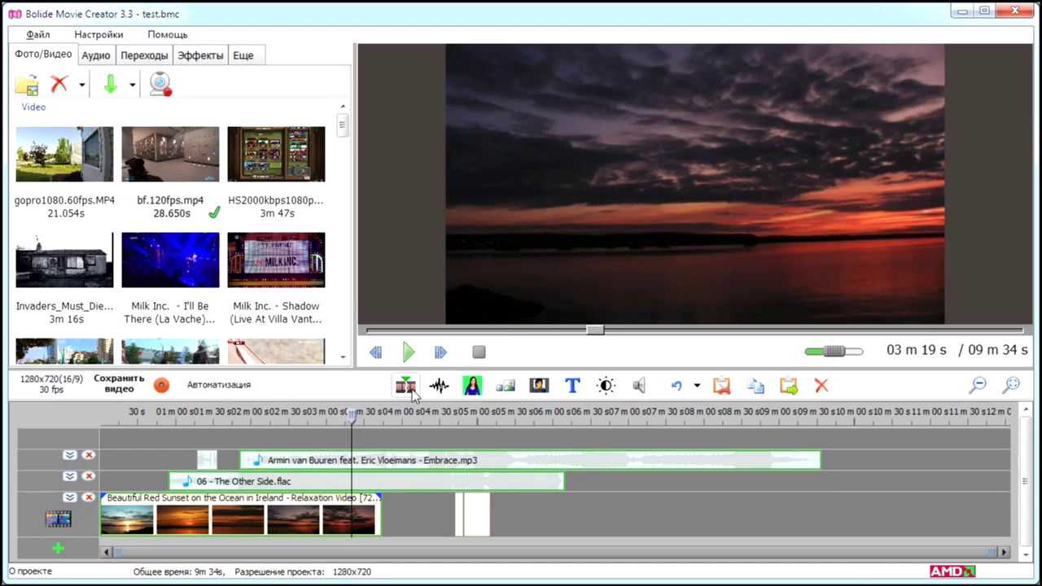
left_click(406, 387)
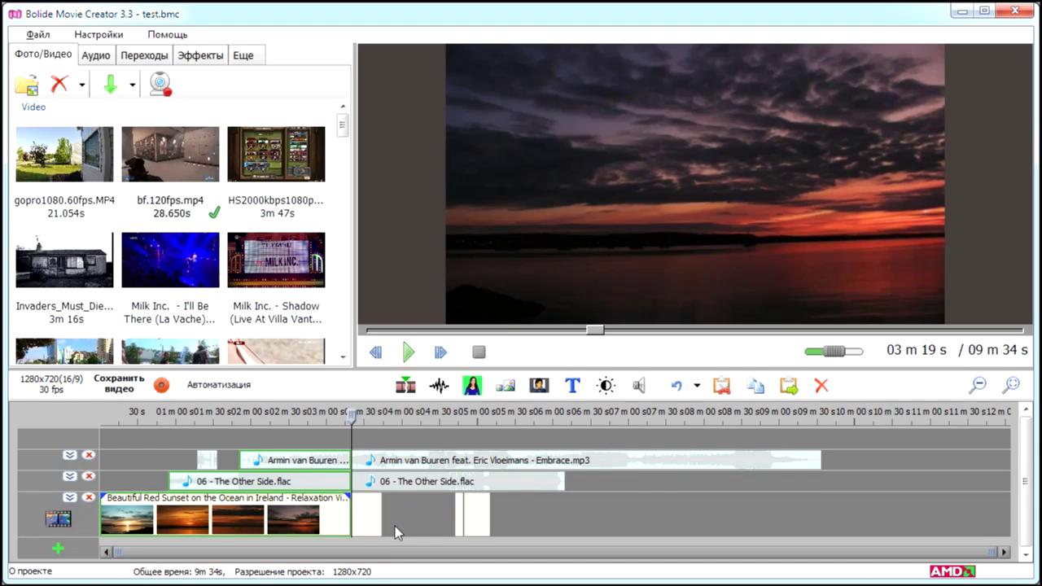
Shift all clips that start after 2 m 52 s about 49 s later, opening a gap on every track.
left_click(319, 415)
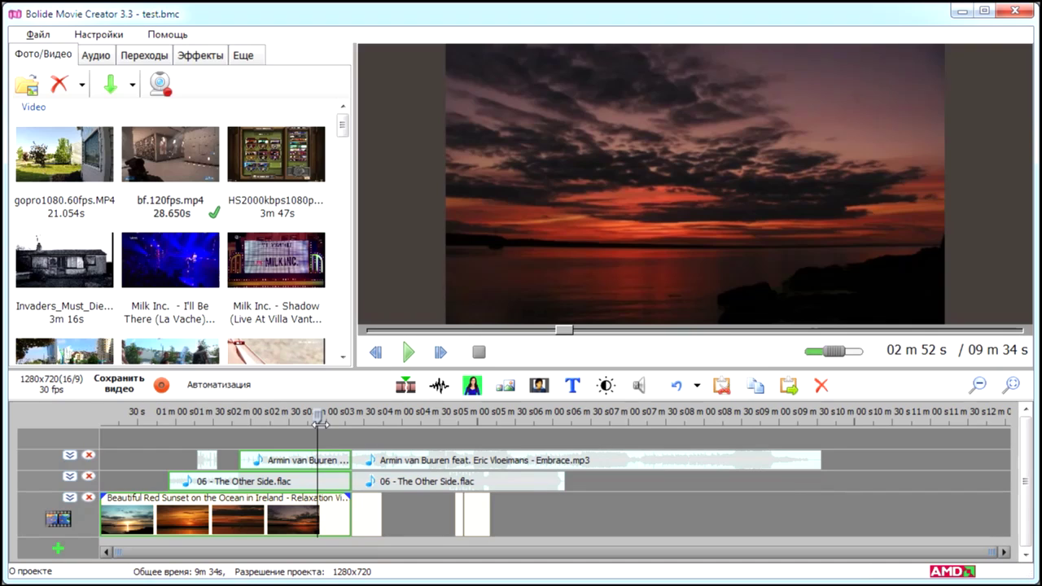
left_click_drag(316, 418, 378, 420)
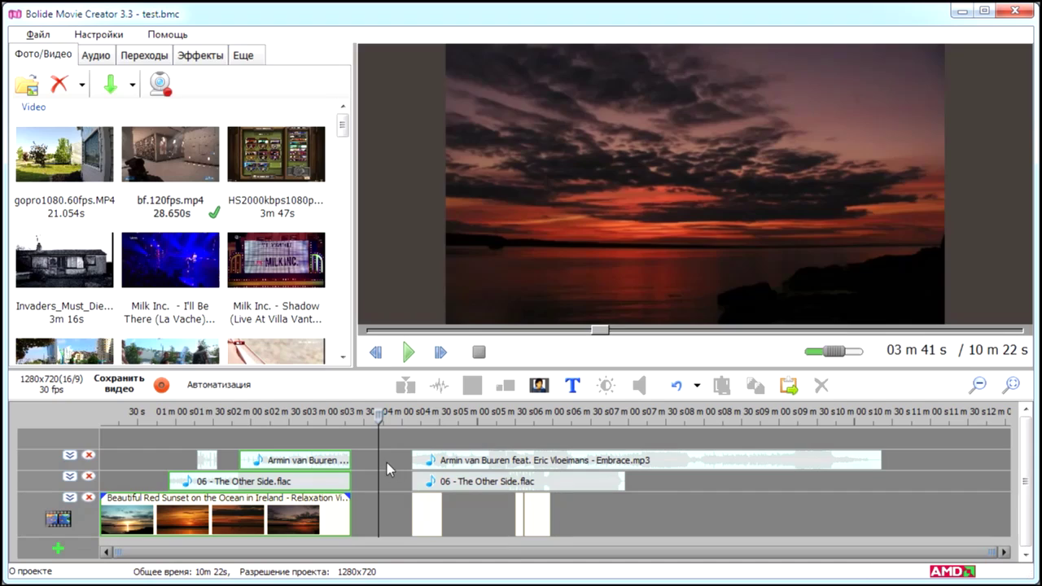
Delete the empty gap between the split clips on both audio tracks and on the video track.
left_click(386, 463)
left_click(388, 480)
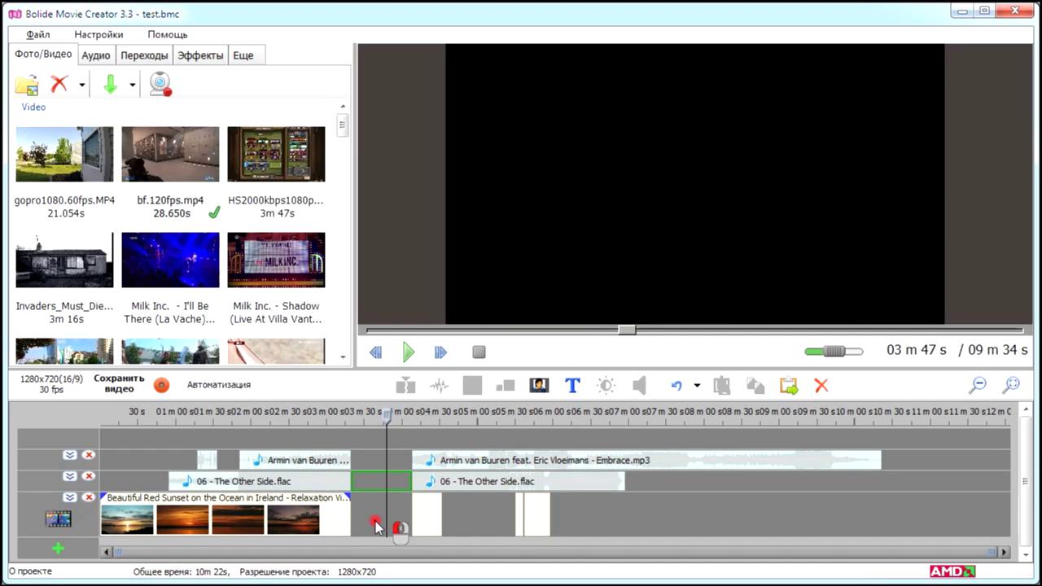
left_click(376, 521)
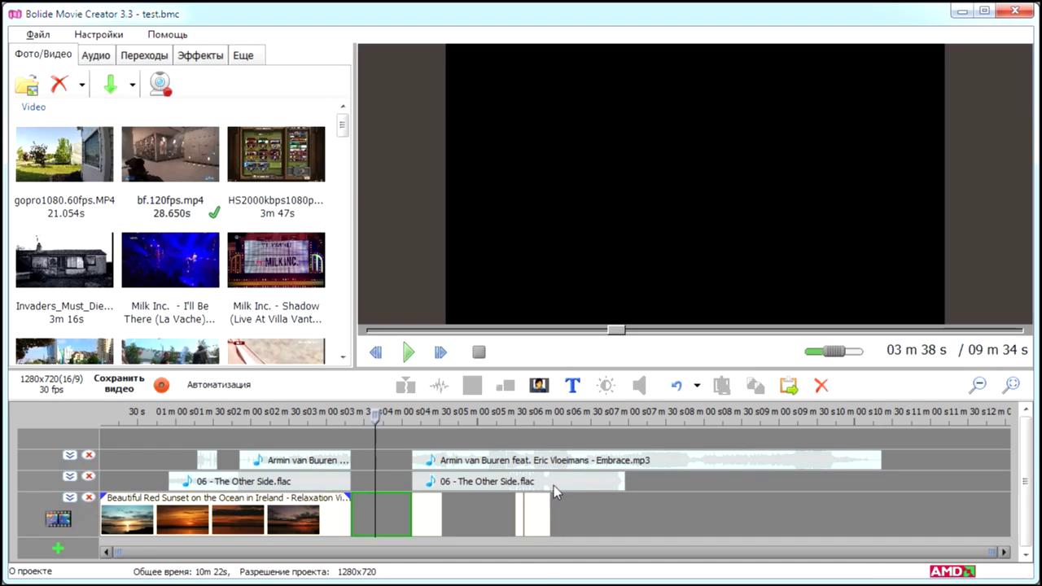
left_click(398, 469)
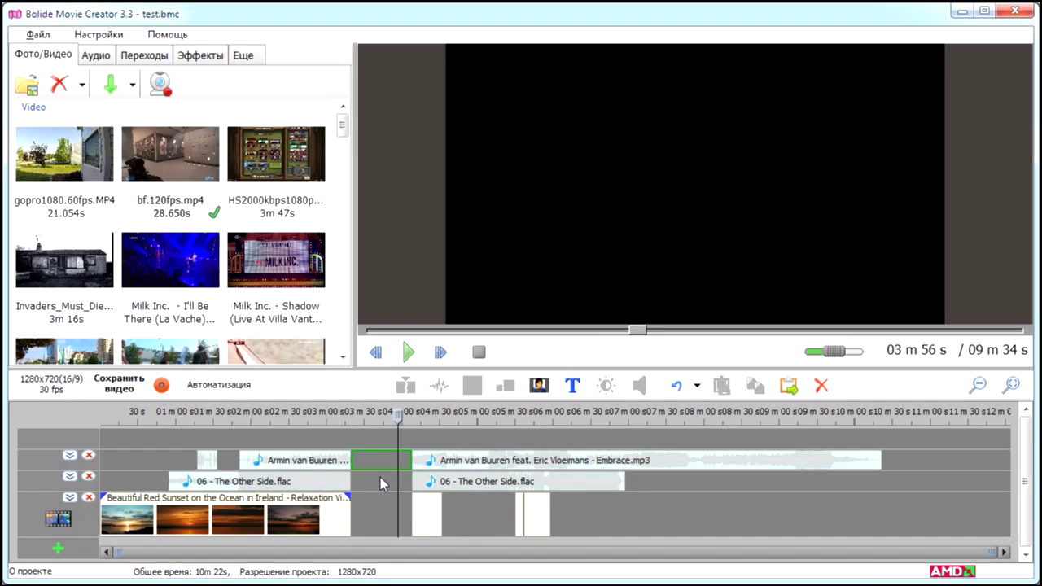
left_click(380, 481)
left_click(391, 461)
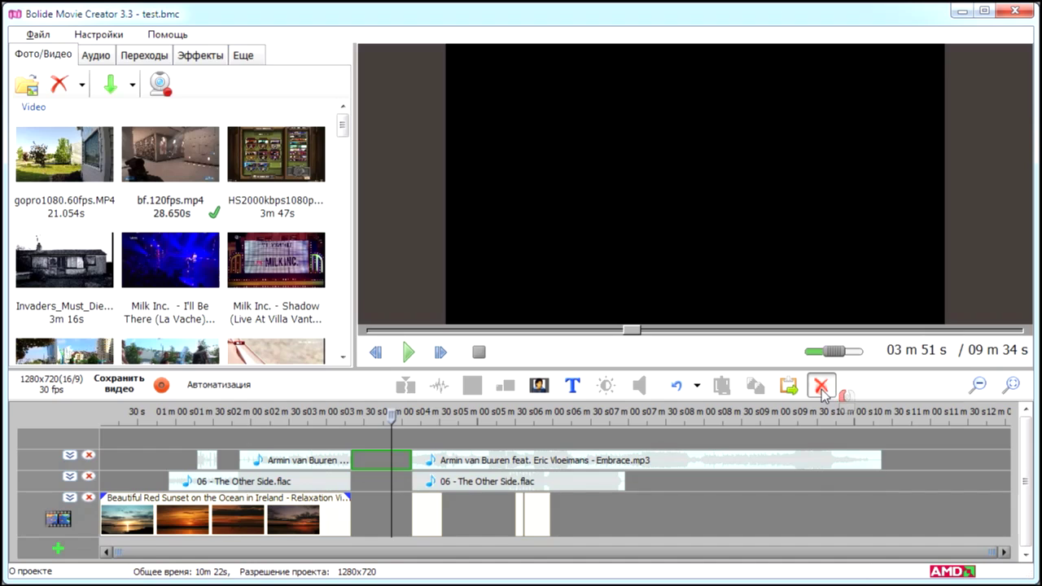
left_click(820, 387)
left_click(377, 481)
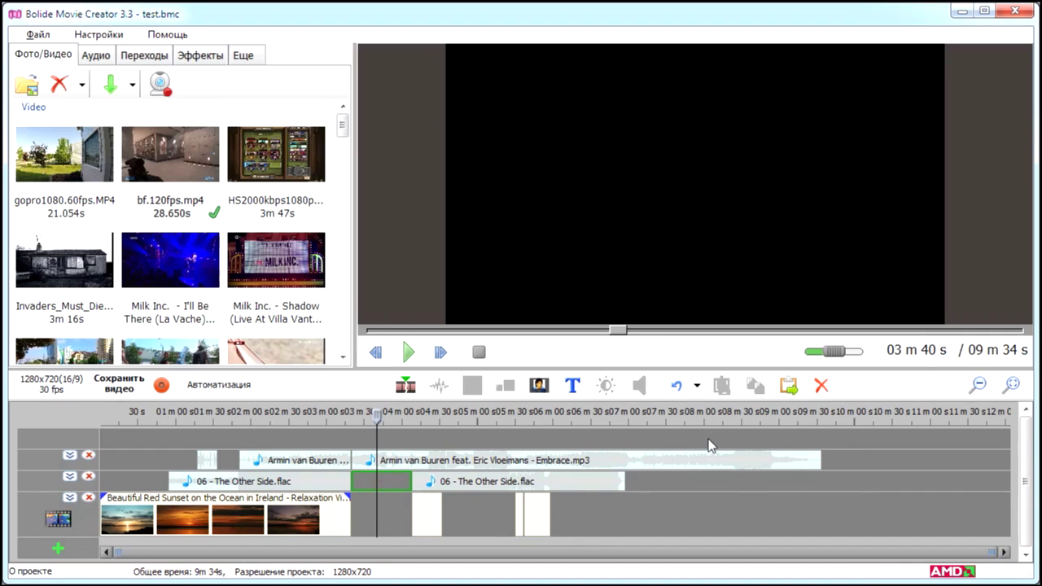
left_click(820, 386)
left_click(399, 529)
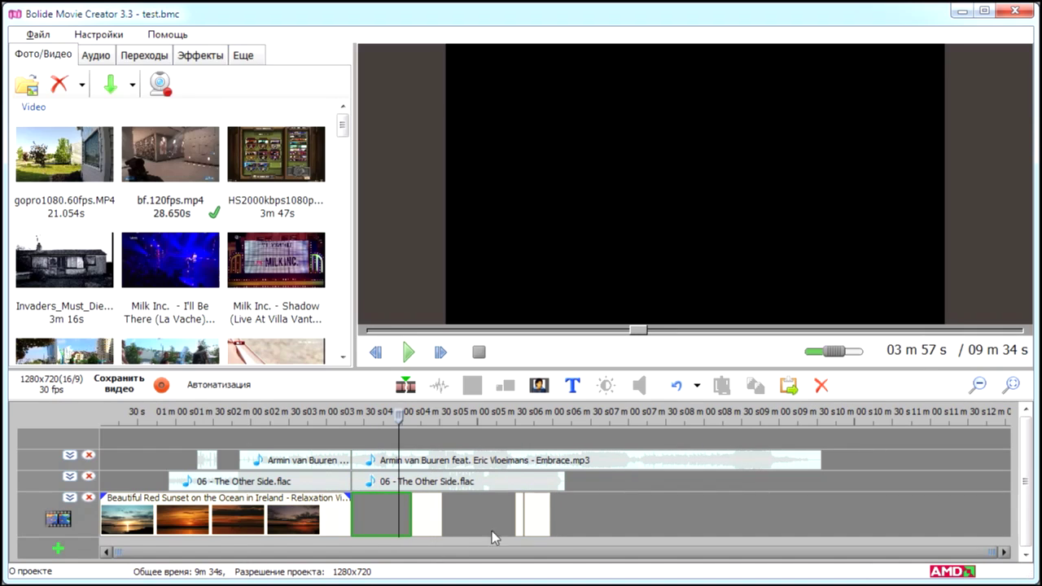
left_click(821, 386)
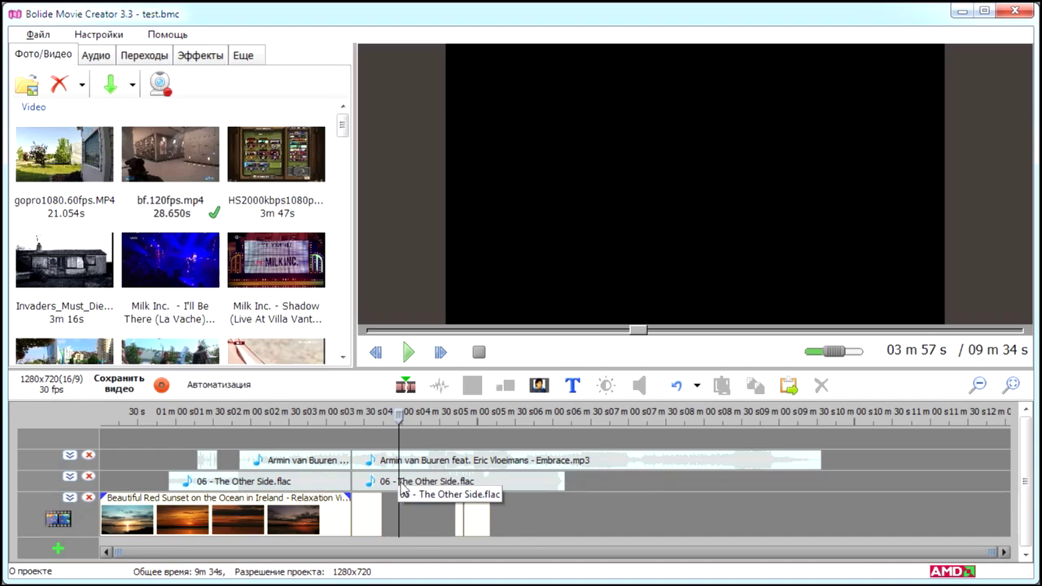
Split the second Embrace.mp3 segment at 3 m 57 s and select the short piece before the cut.
left_click(381, 458)
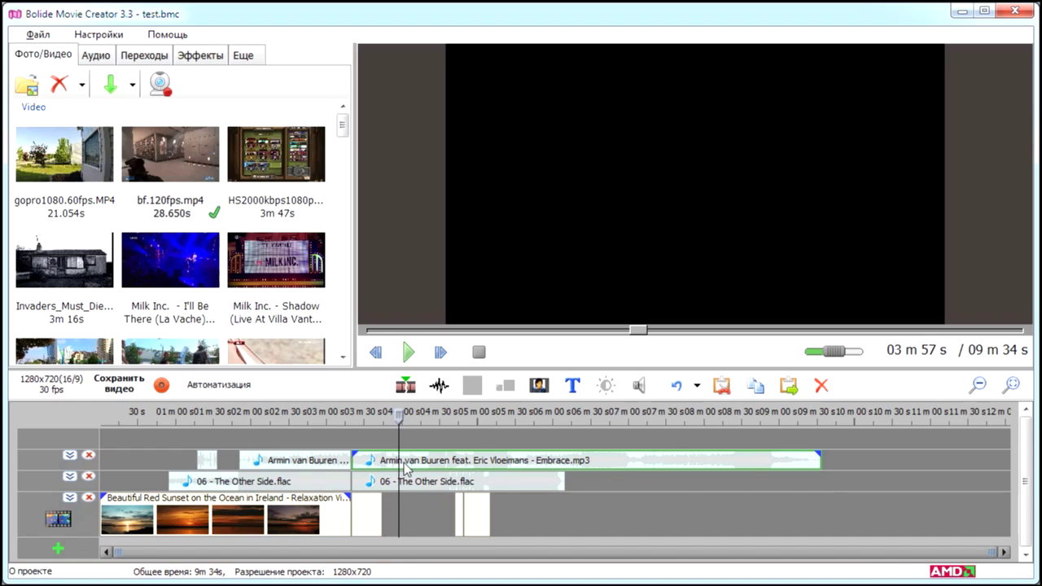
left_click(406, 385)
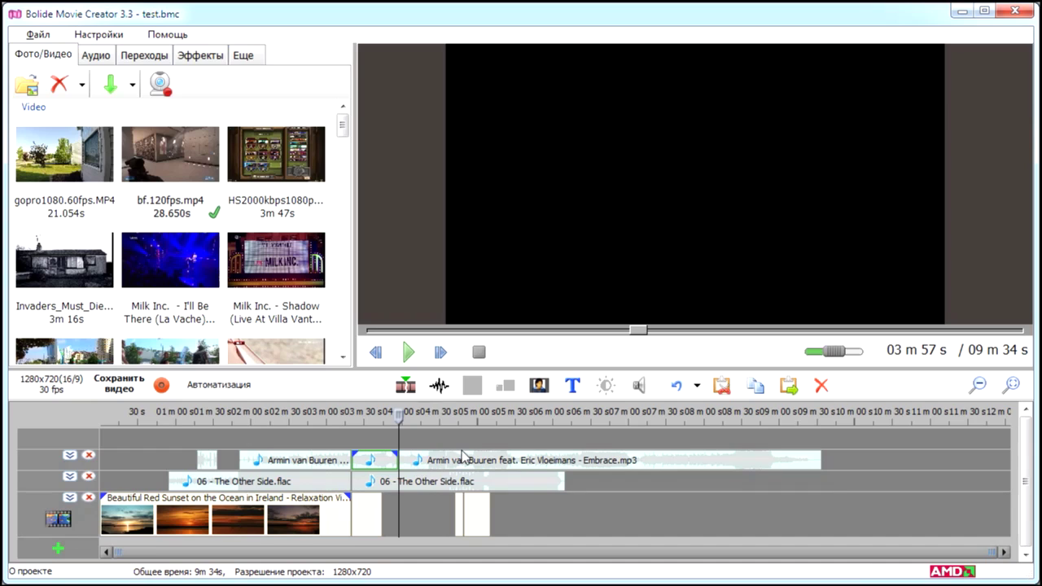
left_click(372, 470)
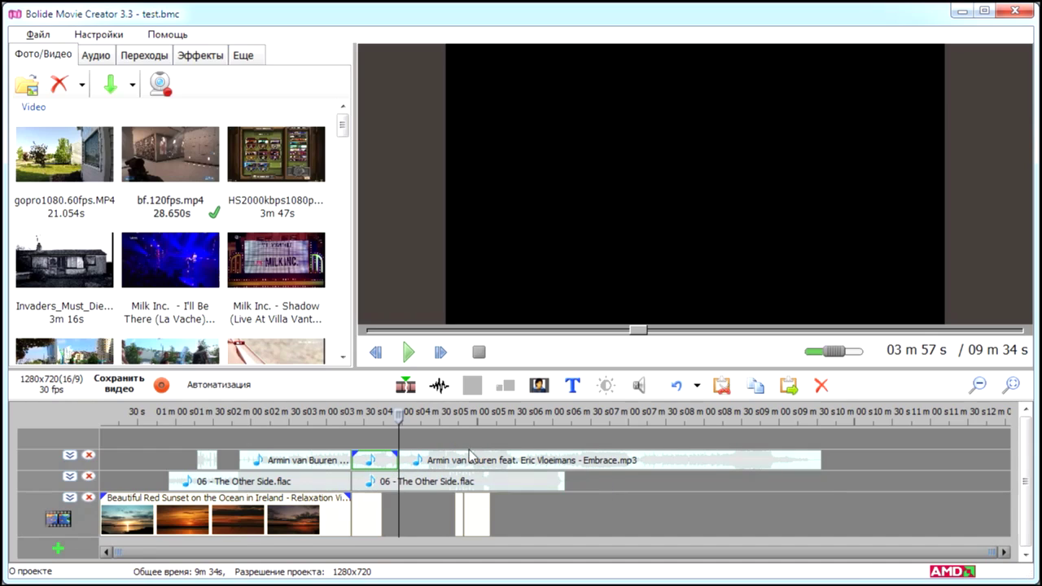
Copy the short Embrace.mp3 piece and paste it three times at 8 m 36 s.
left_click(757, 389)
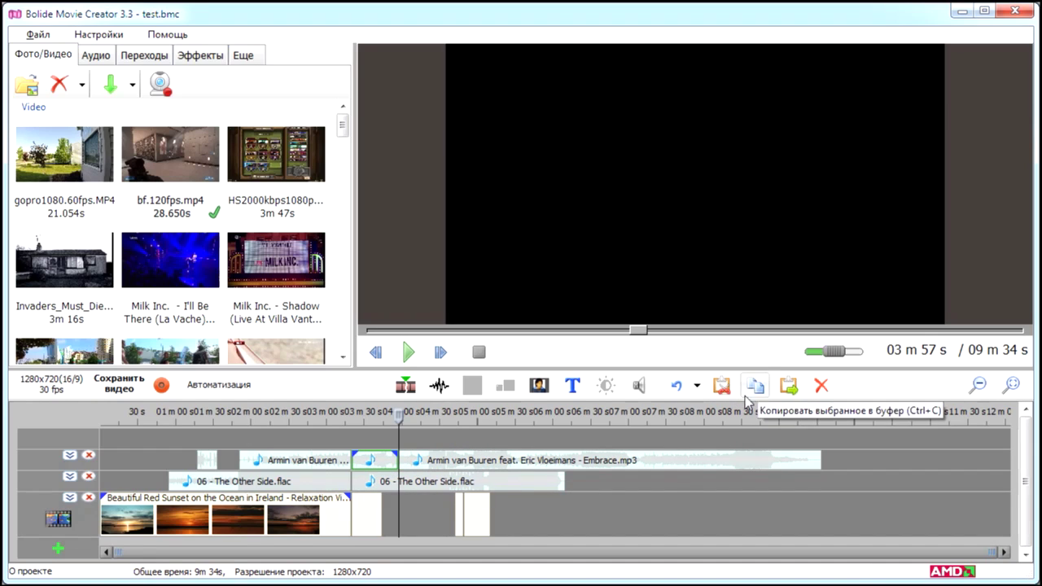
left_click_drag(402, 422, 751, 424)
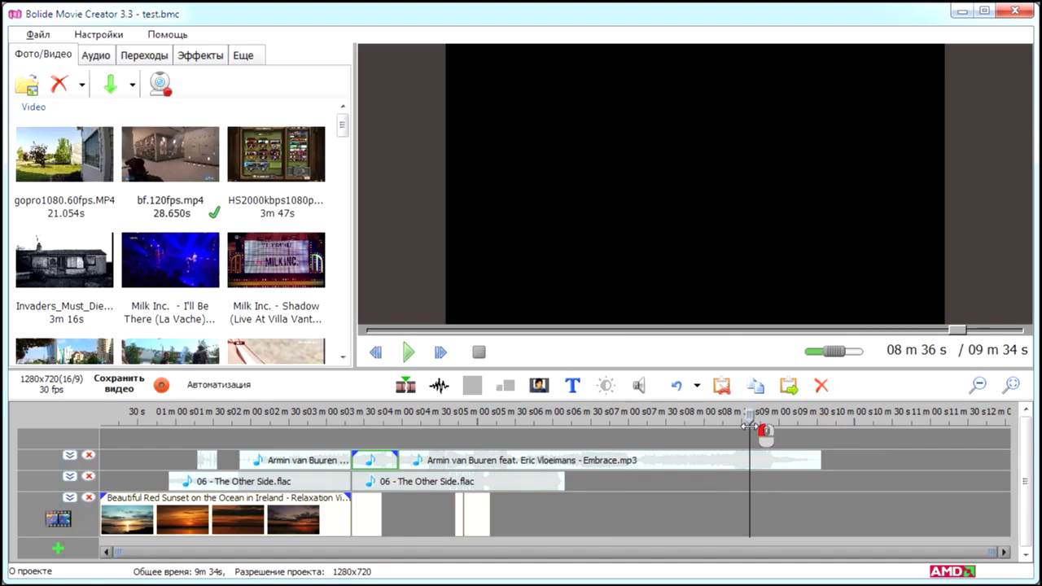
left_click(788, 388)
left_click(789, 390)
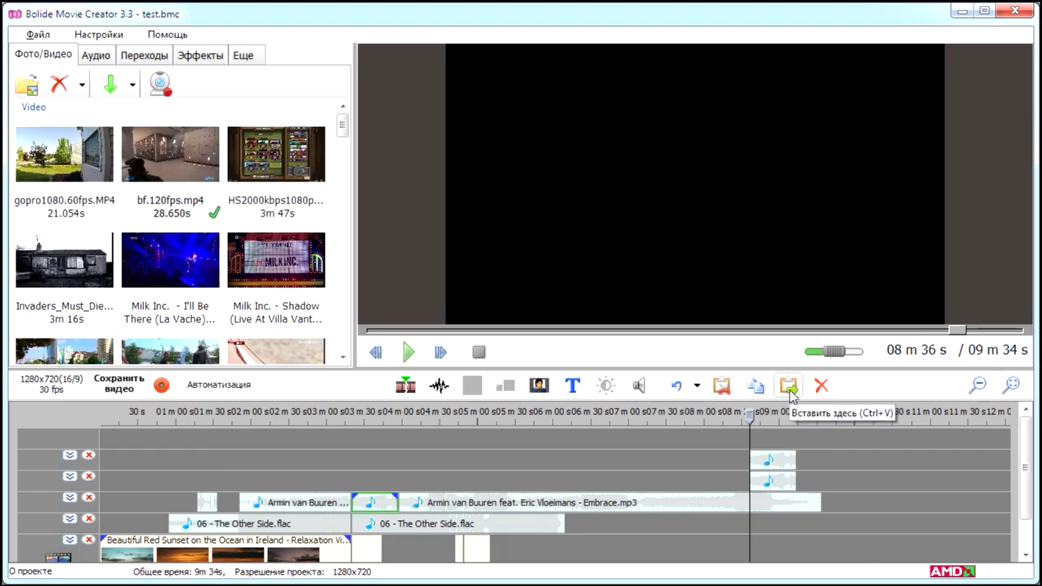
left_click(789, 390)
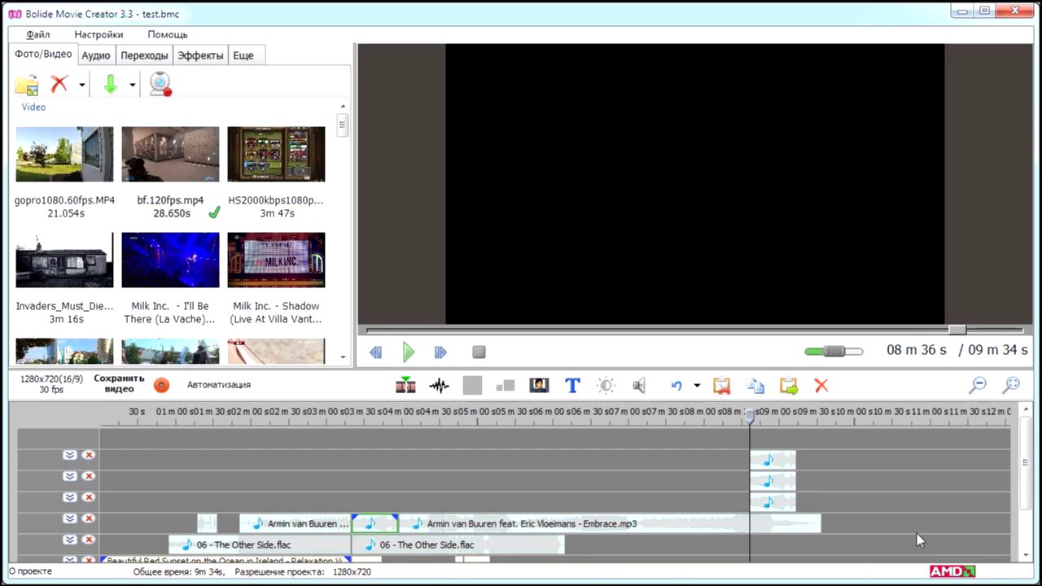
Move the three pasted Embrace.mp3 pieces onto the 06 - The Other Side.flac track, one after another past the flac clips.
left_click_drag(1027, 493, 1027, 505)
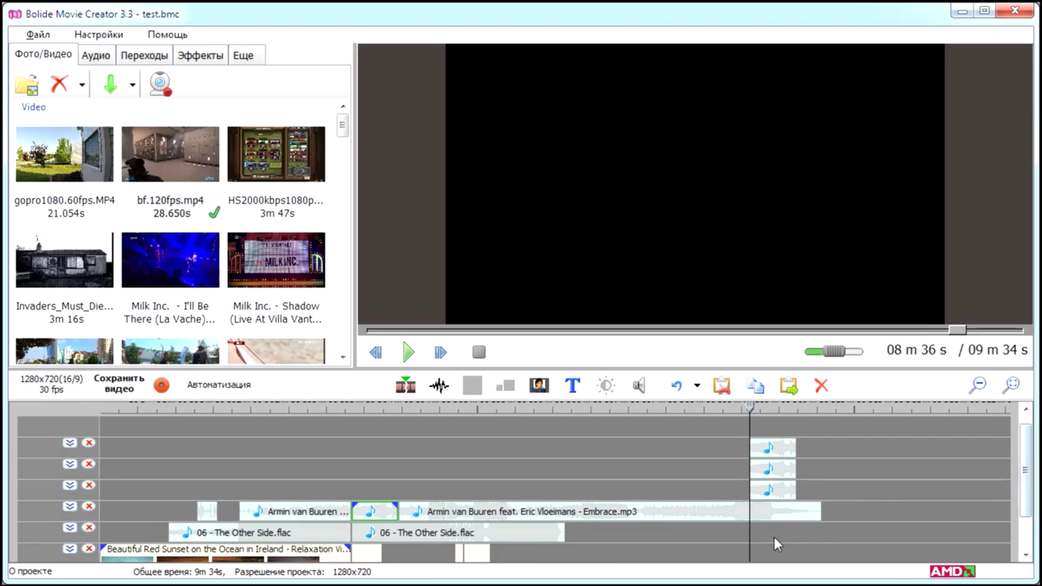
left_click(768, 493)
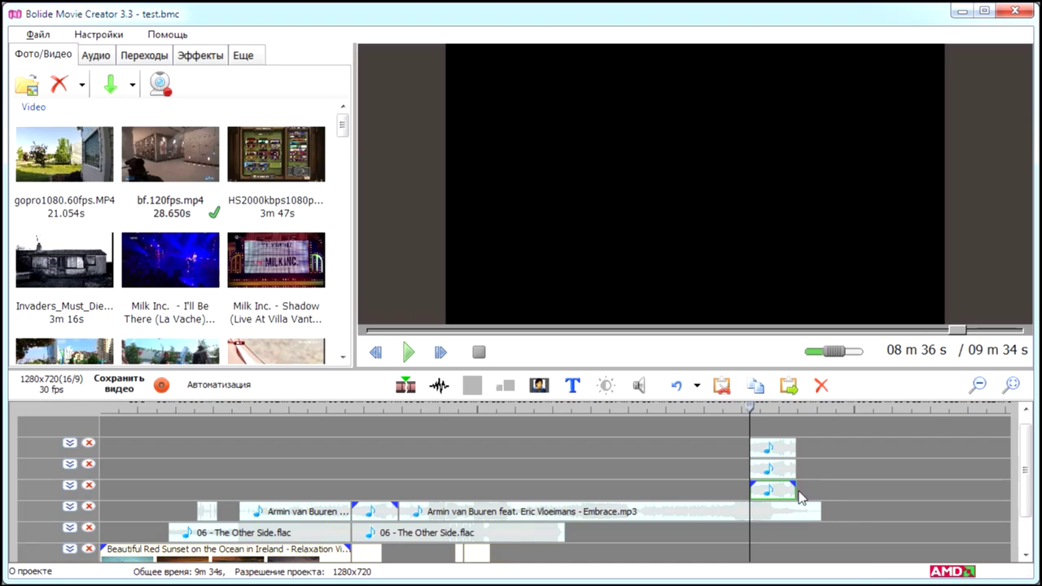
left_click_drag(773, 493, 710, 542)
left_click(767, 471)
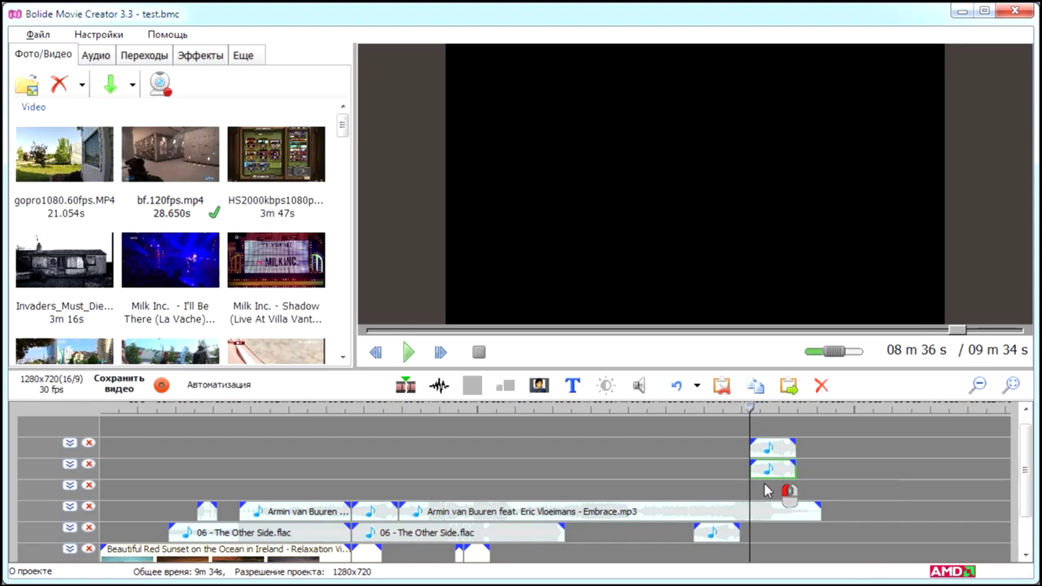
left_click_drag(769, 471, 747, 544)
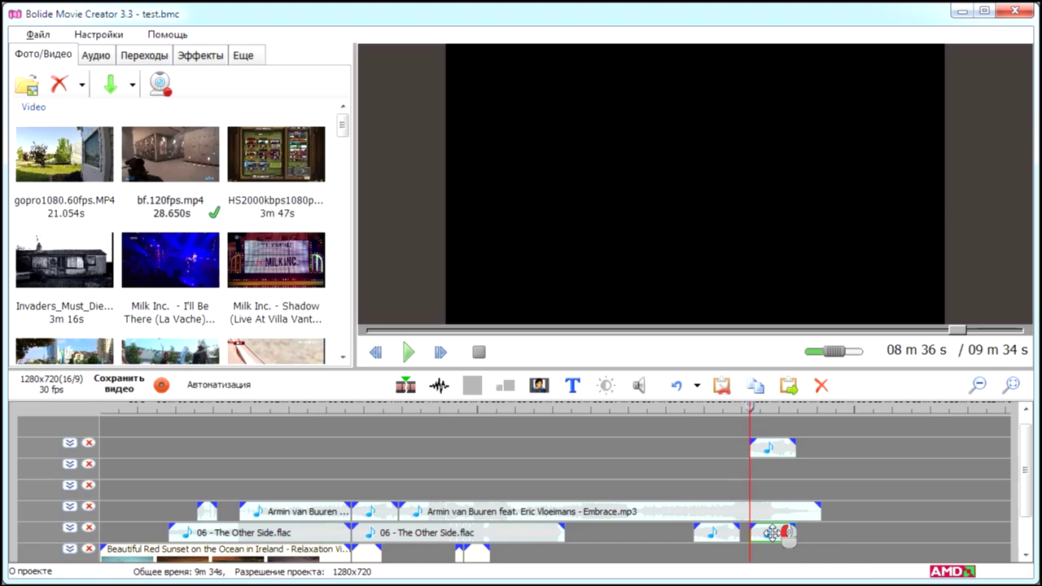
left_click(779, 447)
left_click_drag(790, 450, 830, 549)
Snap the last moved Embrace.mp3 piece to the end of the preceding one, and shift it to leave a small gap.
mouse_move(825, 480)
left_mouse_down()
mouse_move(815, 481)
mouse_move(823, 485)
left_mouse_up()
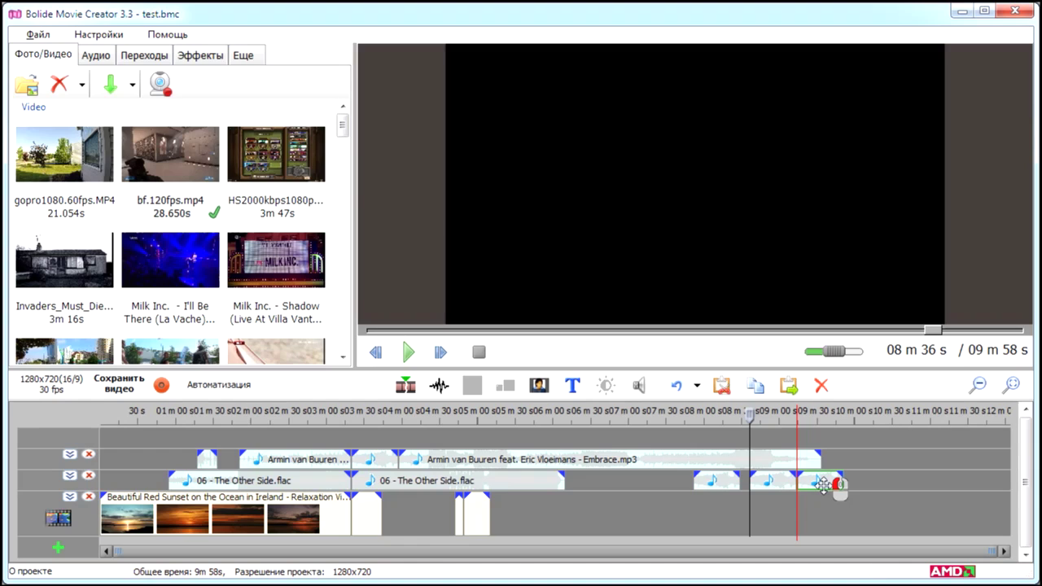
left_click_drag(824, 485, 823, 486)
left_click_drag(823, 485, 826, 485)
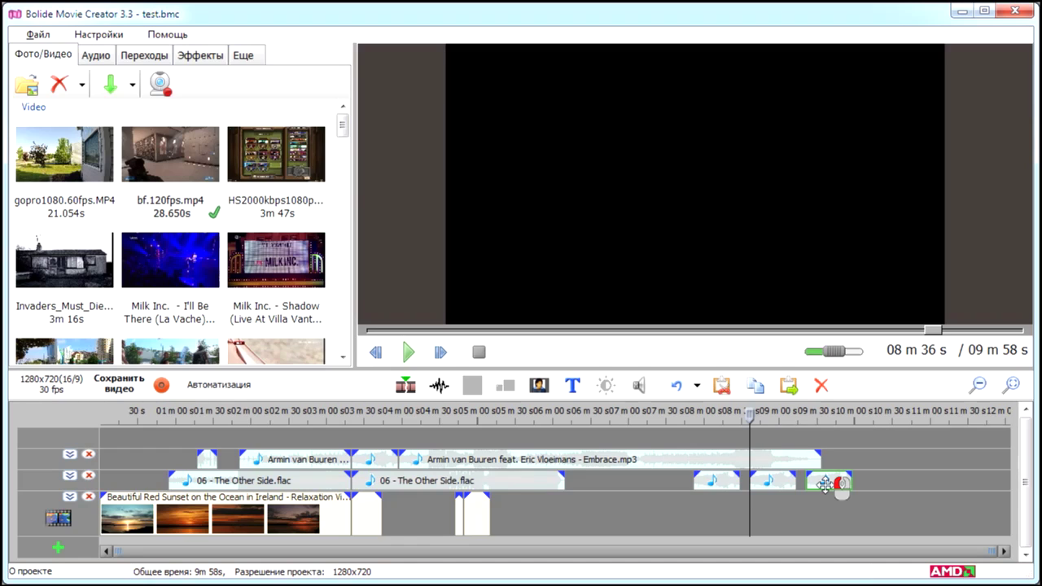
left_click_drag(825, 484, 816, 482)
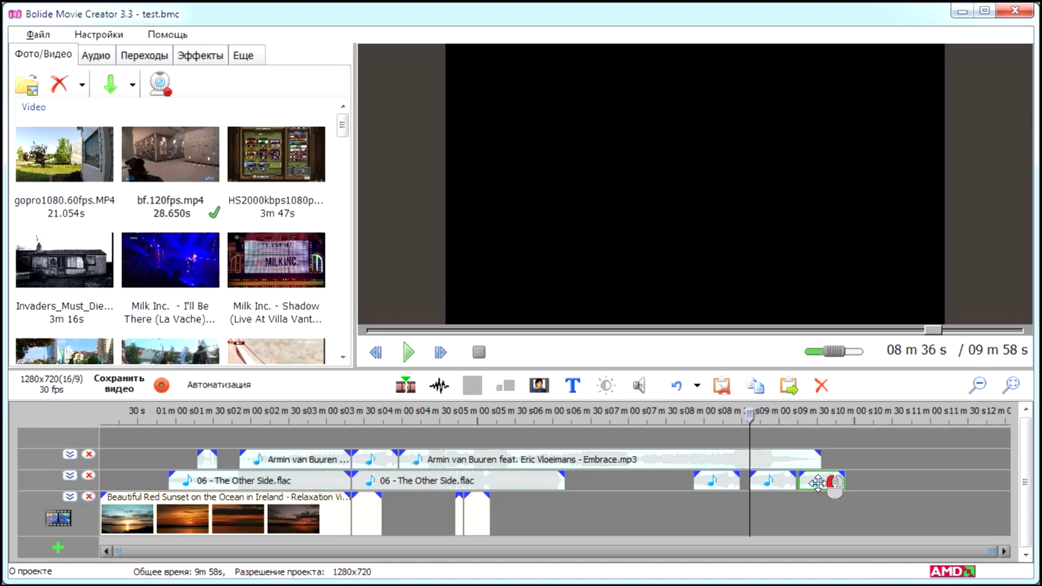
left_click_drag(816, 483, 816, 483)
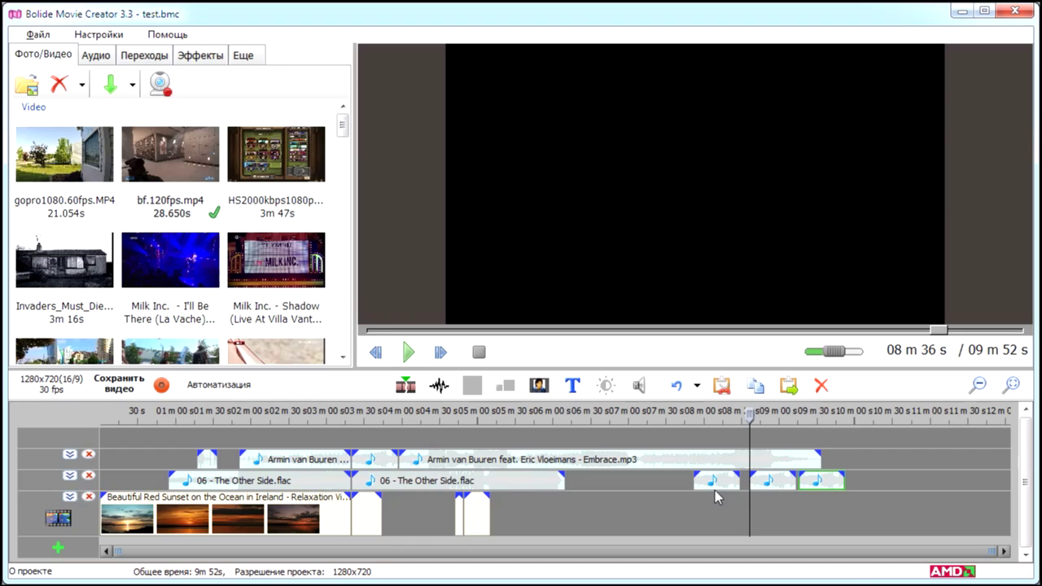
Undo all the moves and the three pastes of the short Embrace.mp3 piece.
left_click(674, 389)
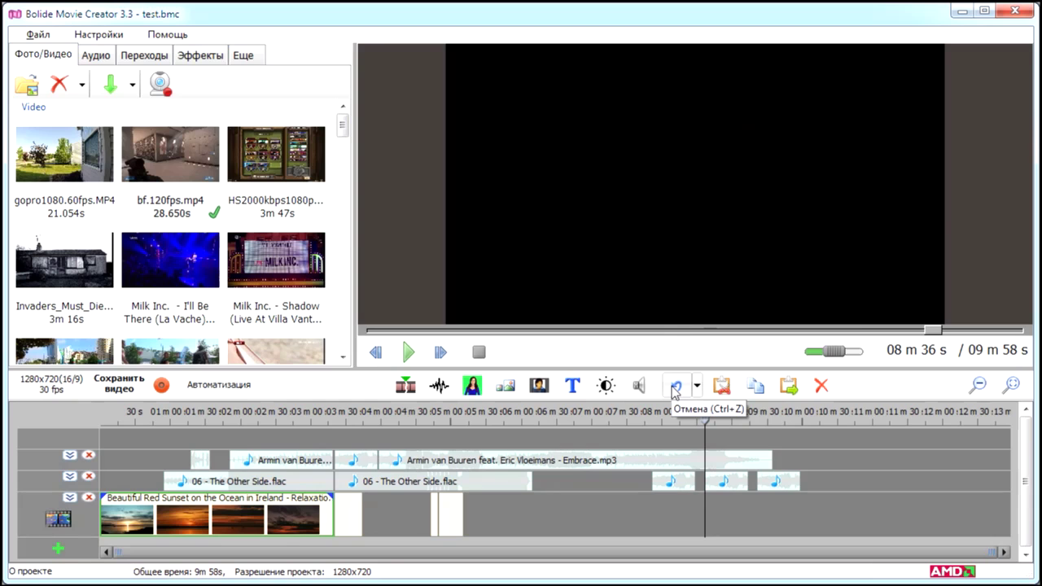
left_click(675, 390)
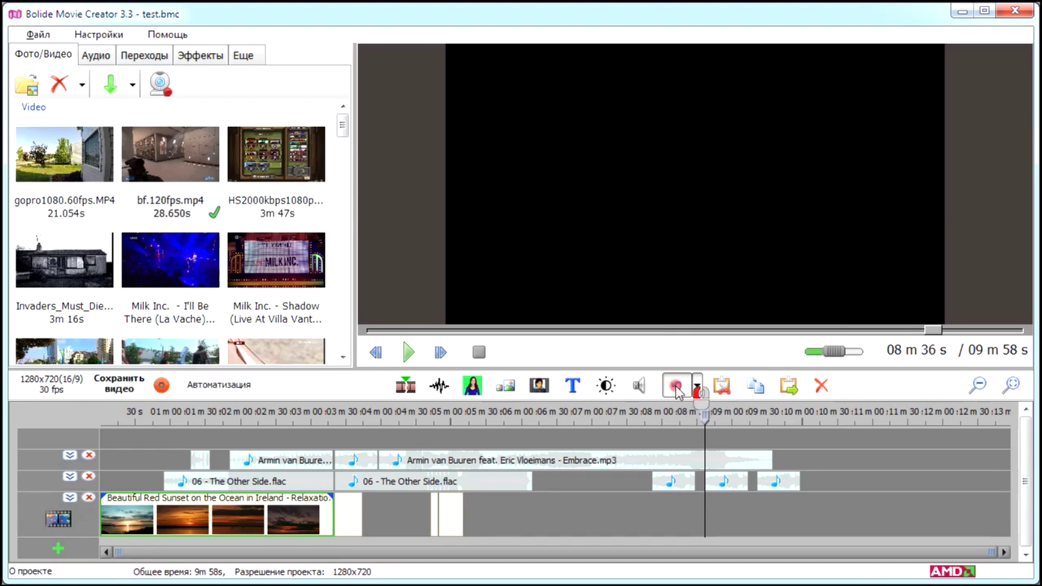
left_click(674, 390)
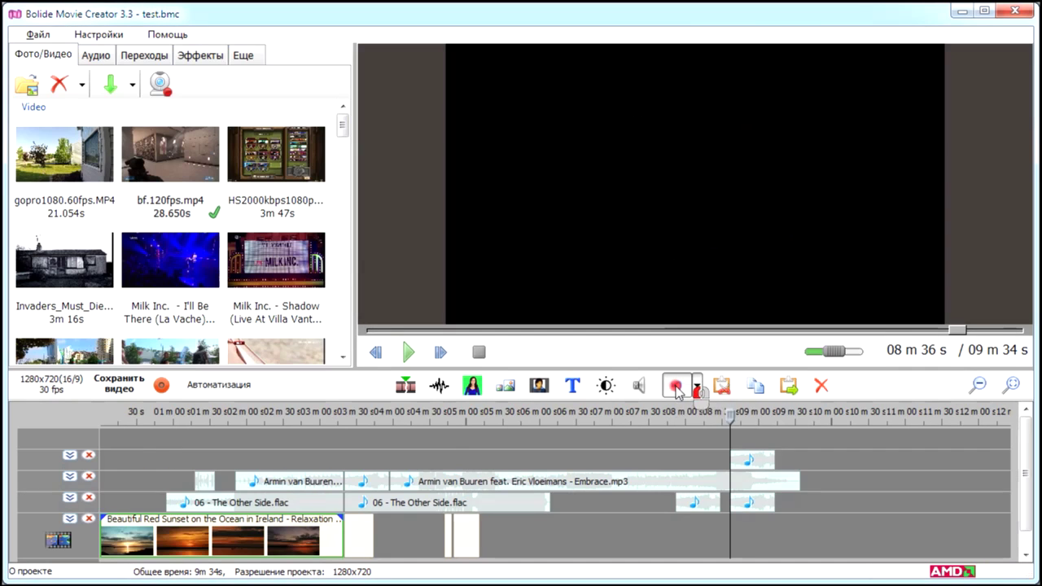
left_click(675, 390)
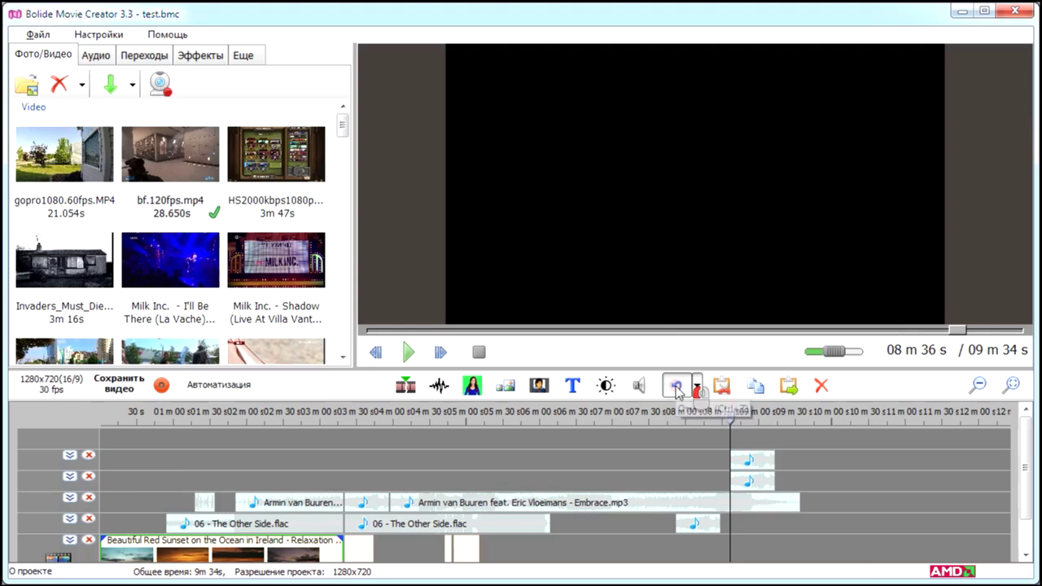
left_click(675, 390)
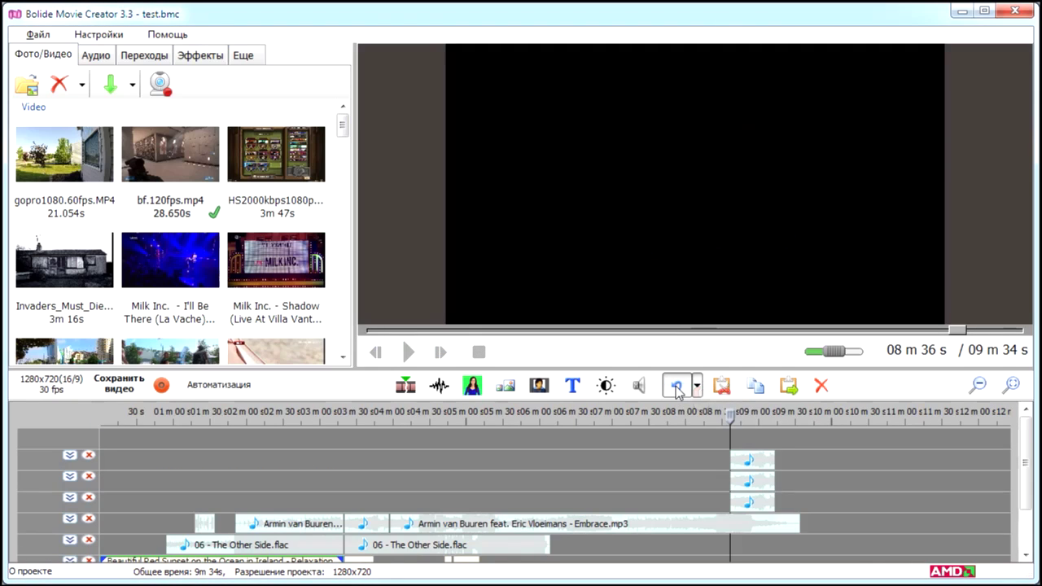
left_click(675, 390)
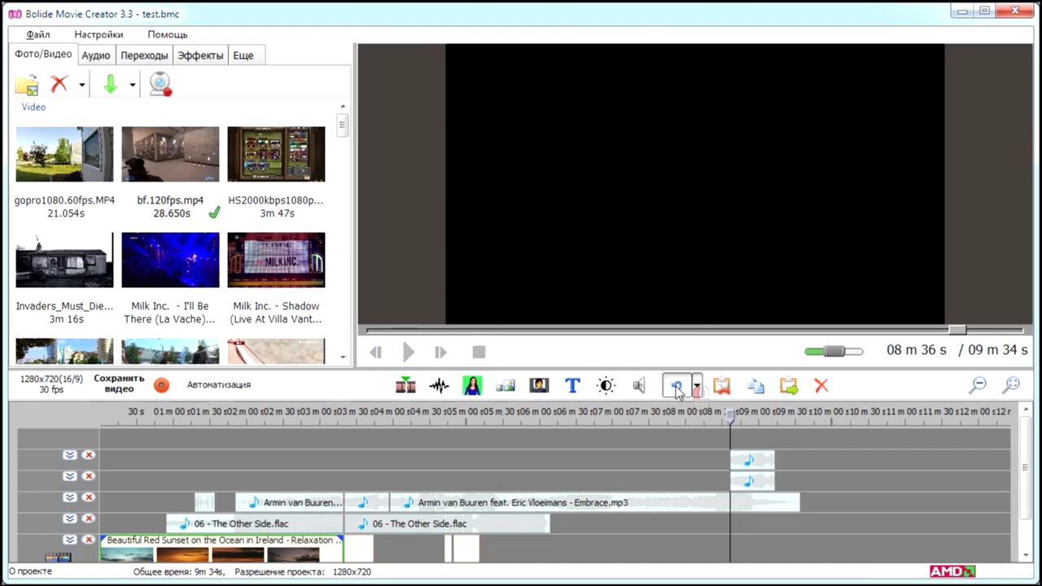
left_click(675, 390)
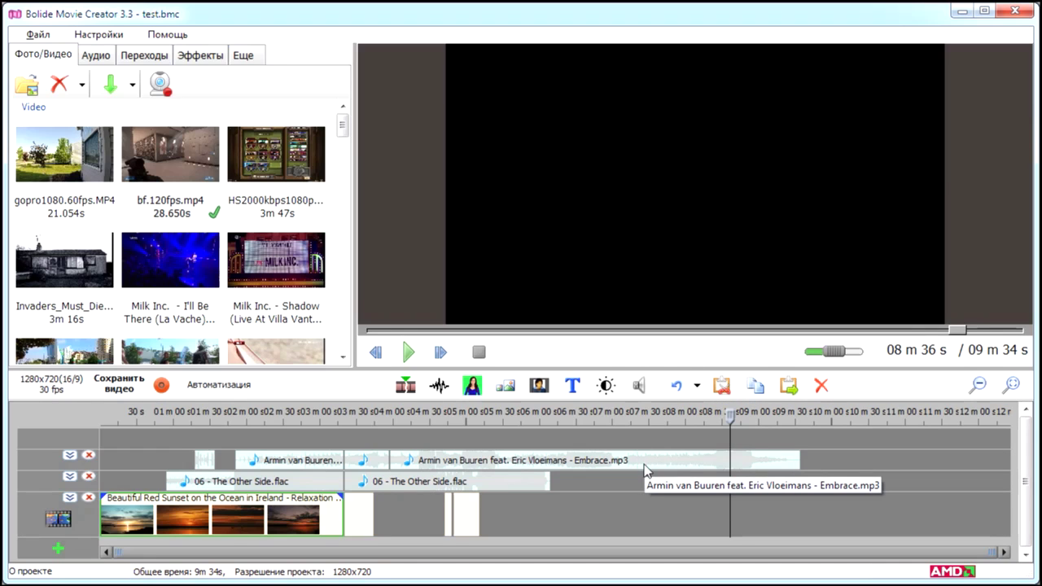
At about 46 s, shrink the sunset video's picture in the preview and move it to the lower-left part of the frame.
left_click(179, 417)
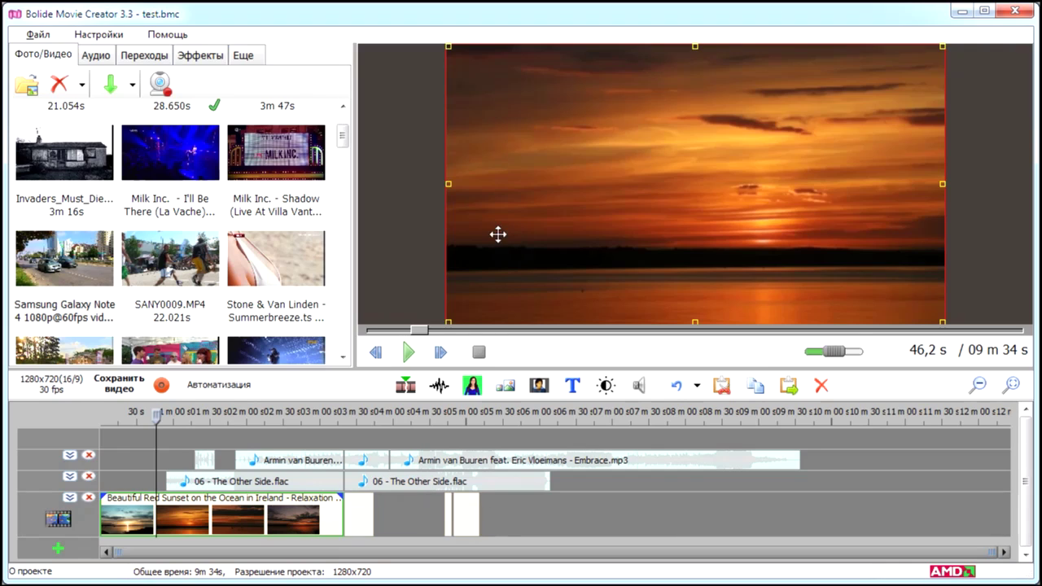
left_click_drag(446, 184, 646, 158)
left_click_drag(758, 105, 564, 205)
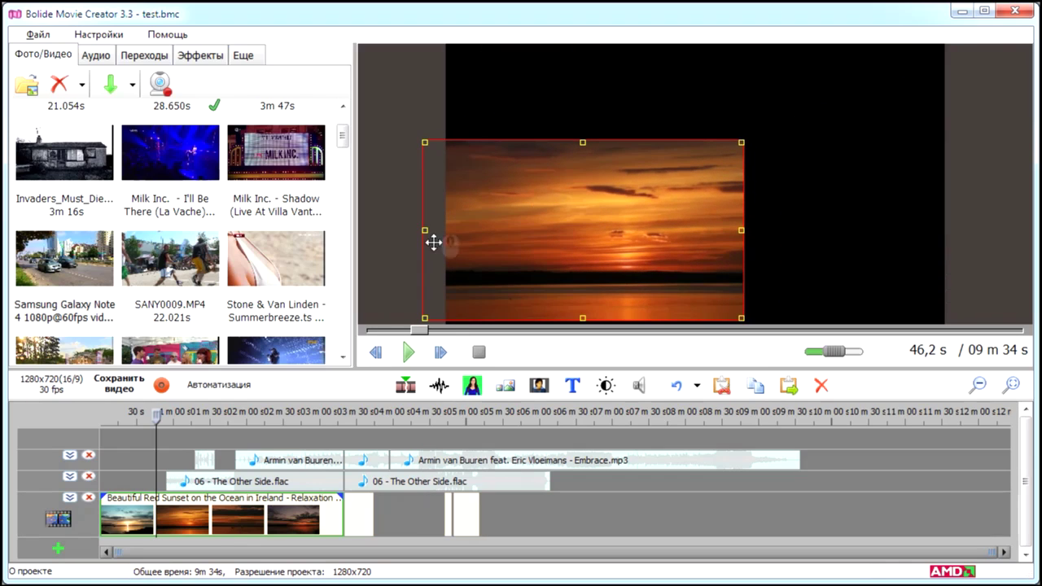
Add the Samsung Galaxy Note 4 video on a new track above the audio and offset its picture to the frame's right side.
left_click_drag(88, 262, 147, 444)
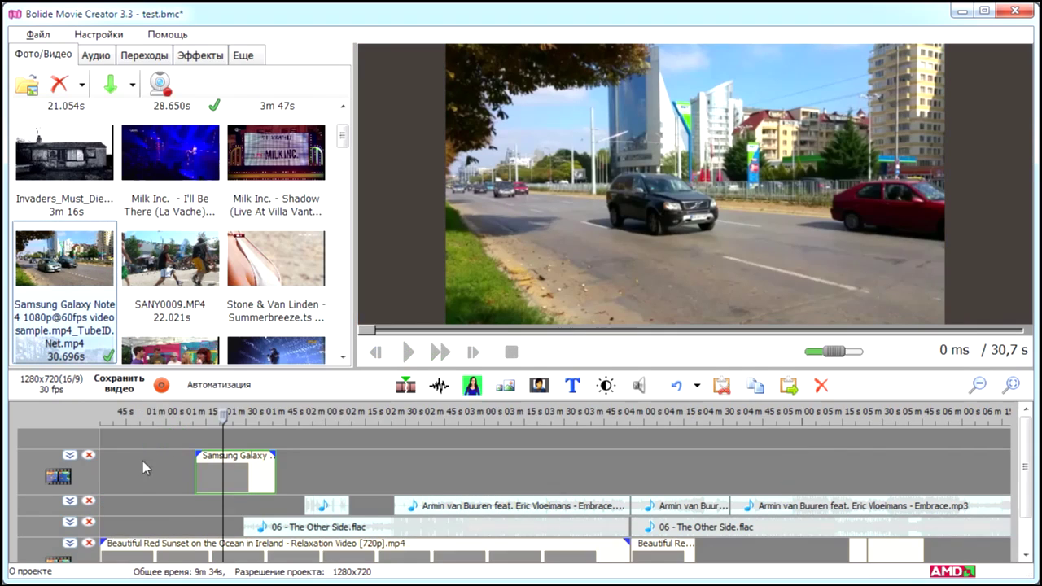
left_click_drag(126, 417, 156, 415)
left_click(590, 122)
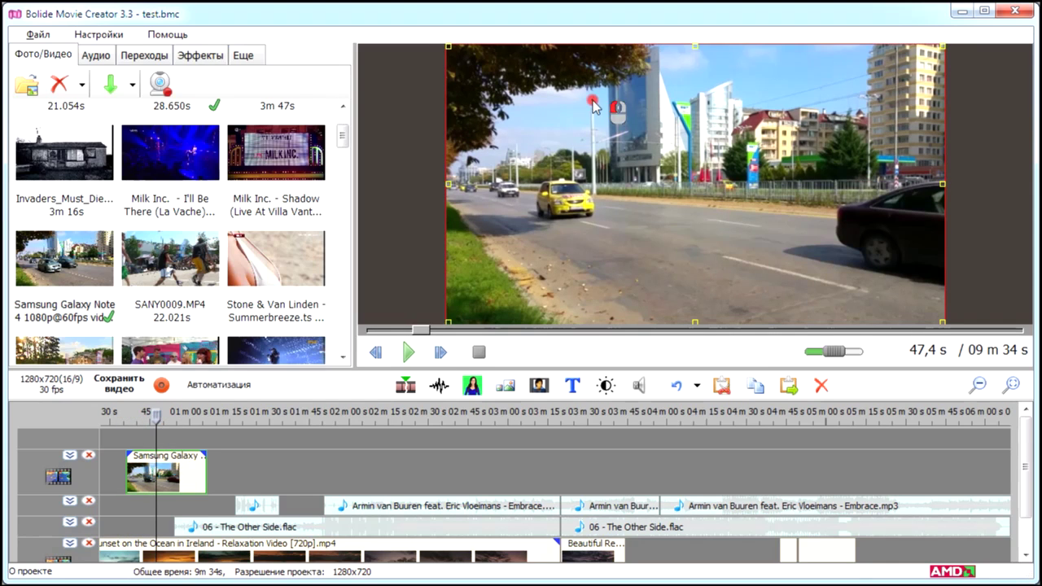
left_click_drag(588, 125, 777, 148)
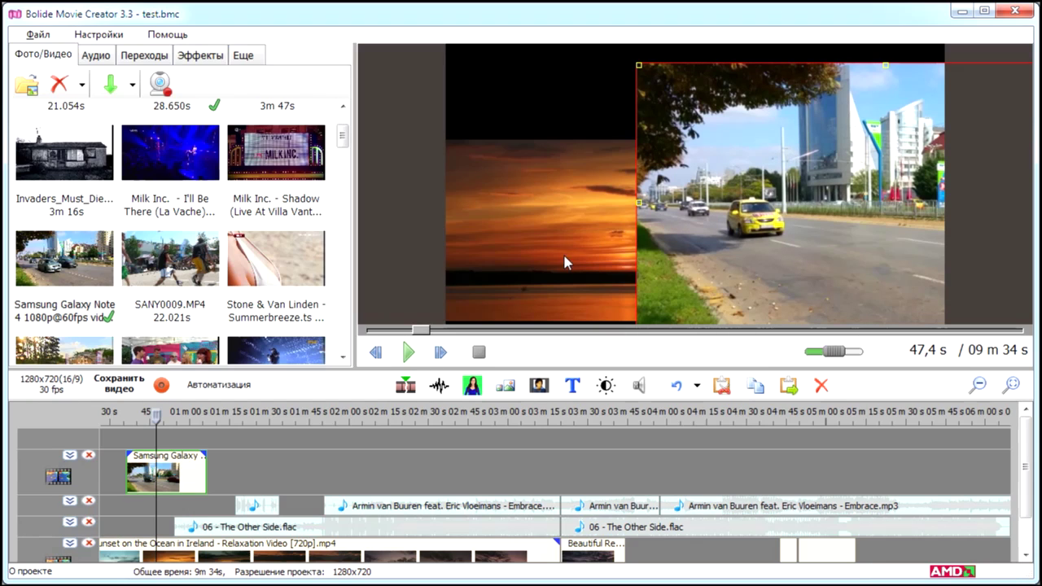
Move the shrunken sunset picture toward the centre of the frame and delete the Samsung Galaxy clip from the timeline.
left_click_drag(617, 212, 657, 190)
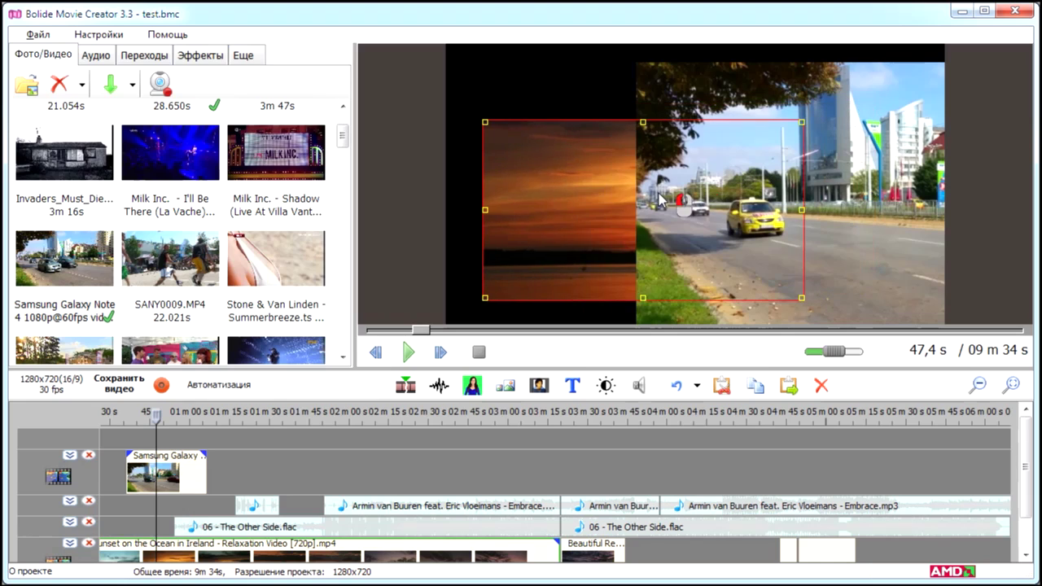
left_click(199, 473)
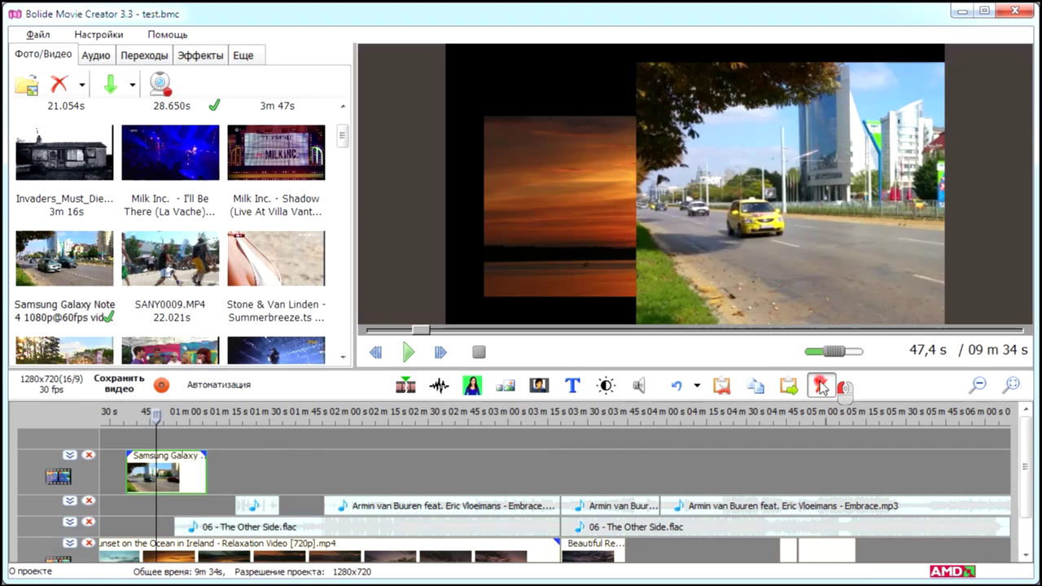
left_click(820, 385)
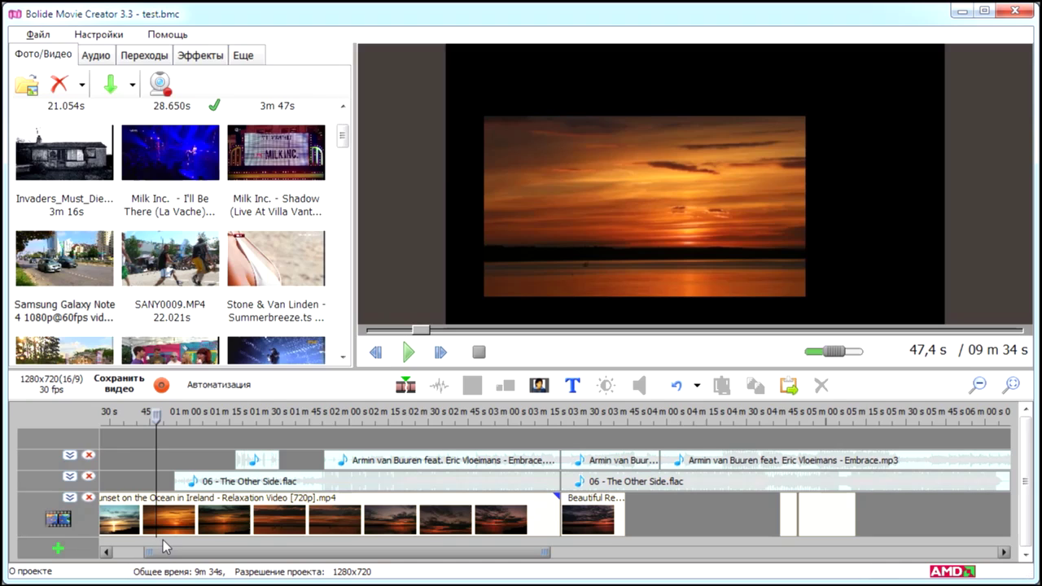
Place the Milk Inc. - I'll Be There video at about 9 s on a new track beneath the sunset video and preview 1 m 18 s.
left_click(58, 550)
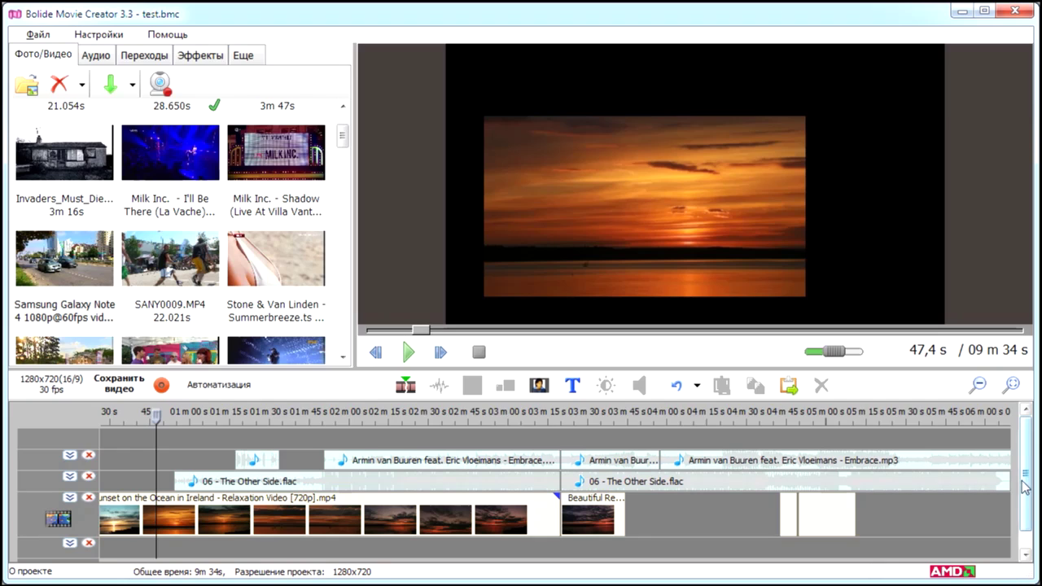
scroll(1024, 472, "down", 1)
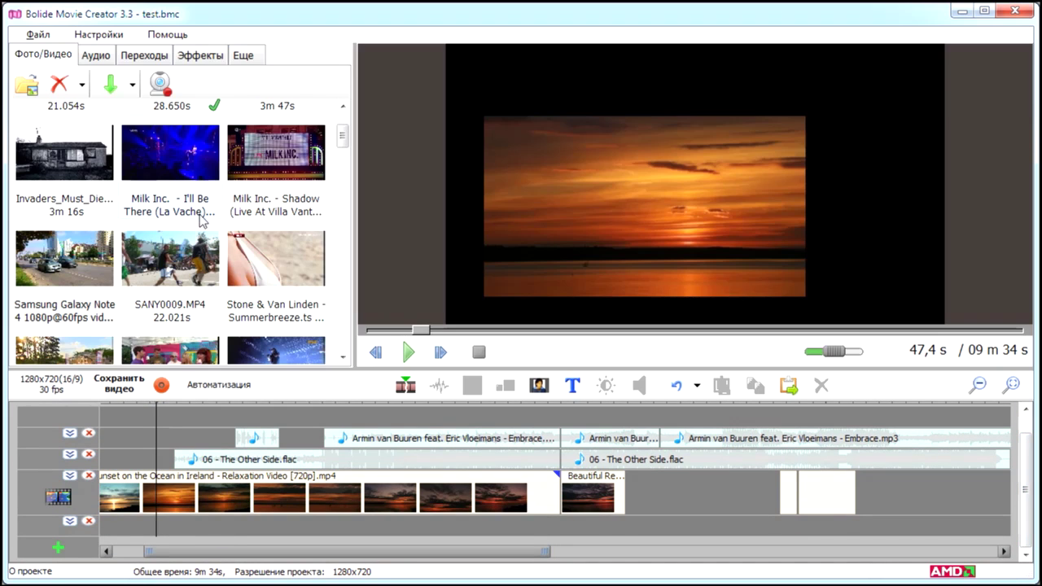
left_click_drag(160, 204, 112, 526)
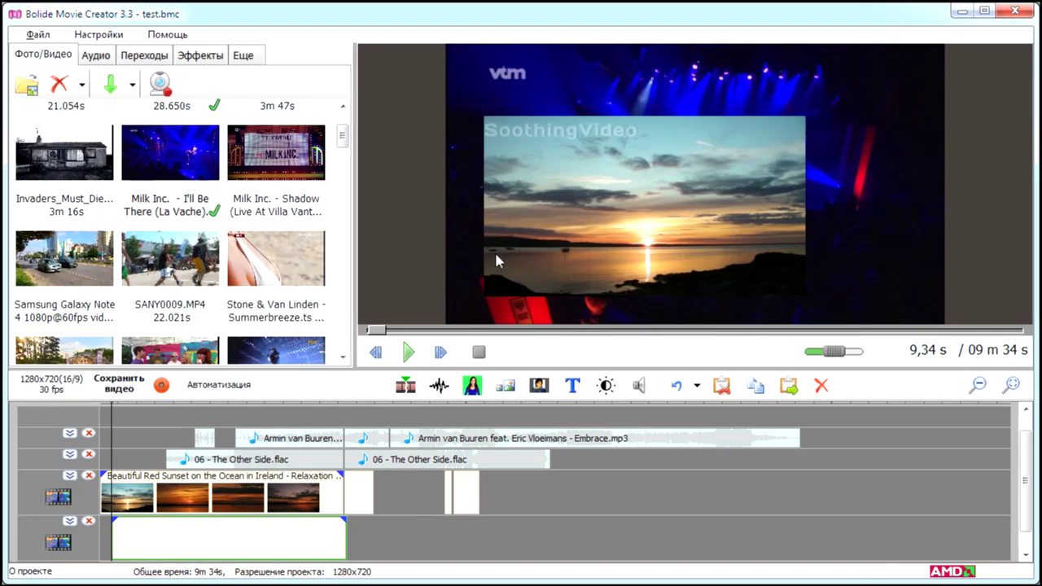
left_click(151, 412)
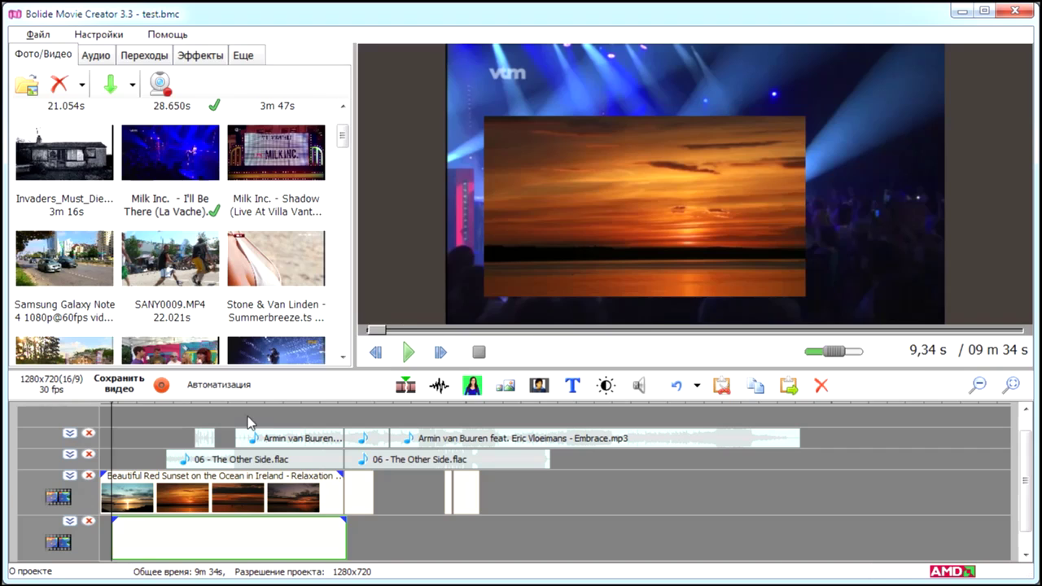
scroll(1035, 486, "up", 1)
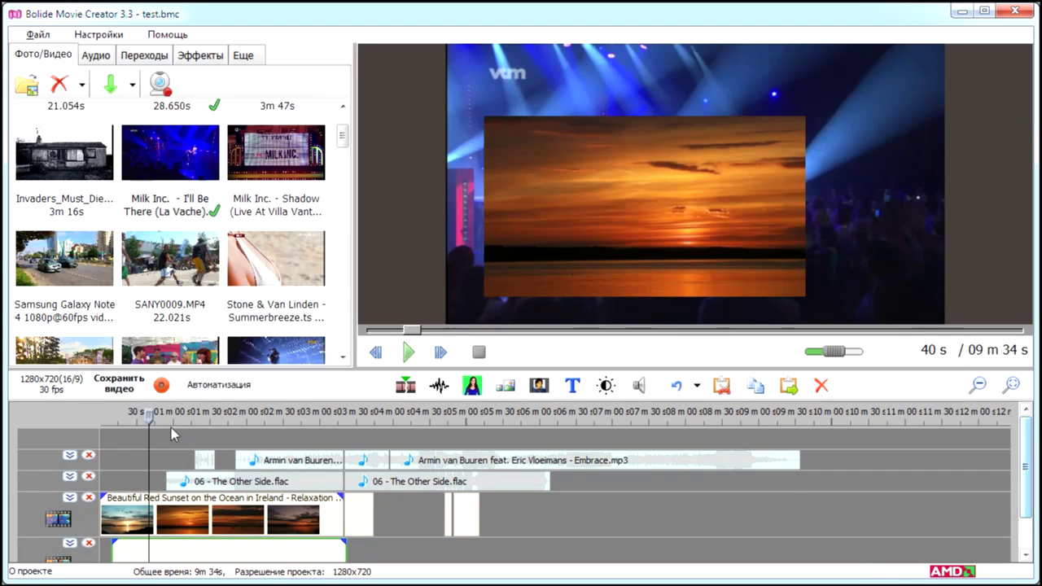
left_click(196, 415)
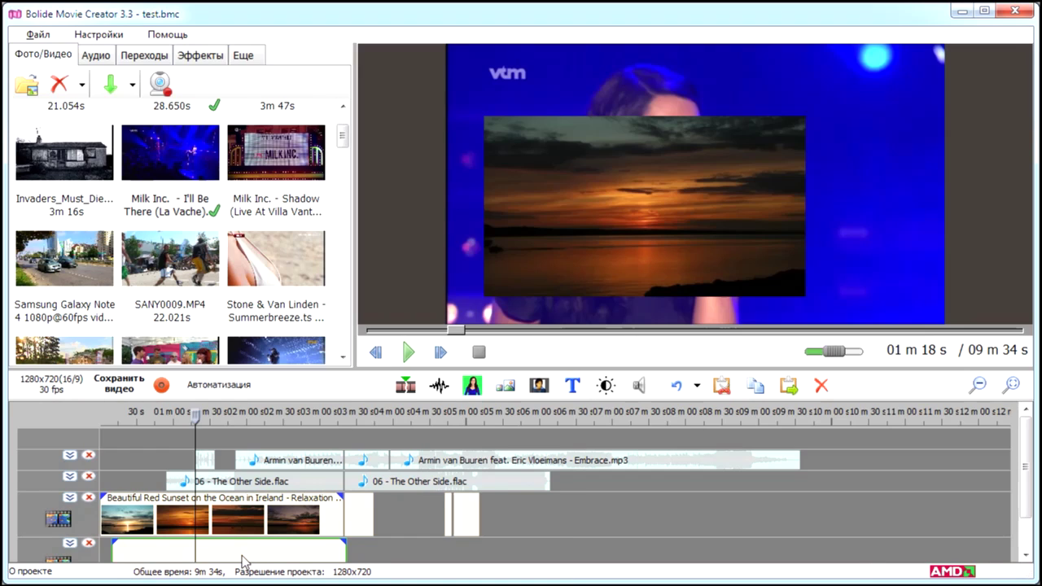
Collapse both video tracks and both audio tracks to their minimum height.
mouse_move(1025, 461)
left_mouse_down()
mouse_move(1027, 500)
mouse_move(1026, 468)
left_mouse_up()
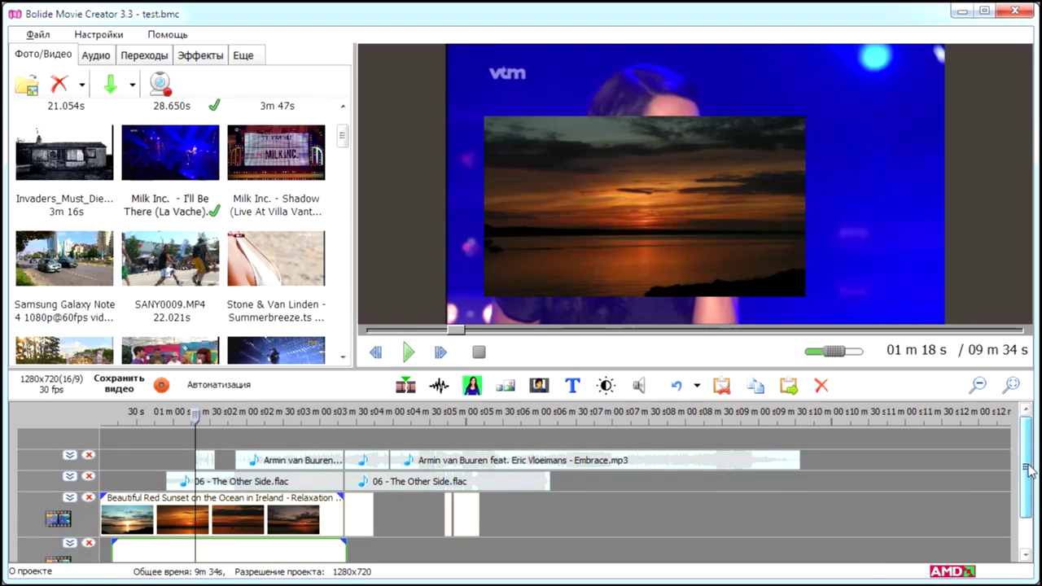
left_click(70, 499)
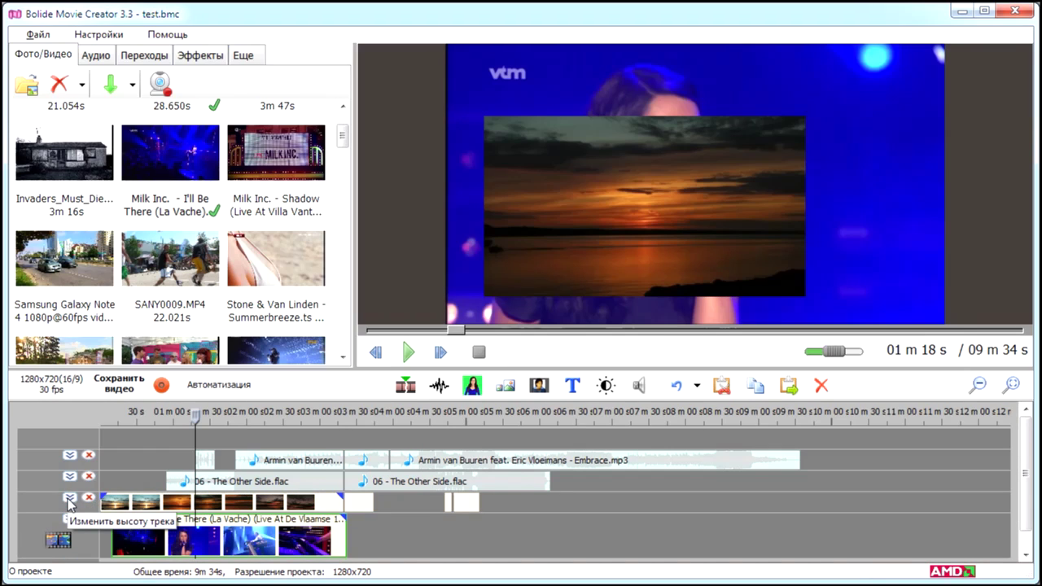
left_click(69, 521)
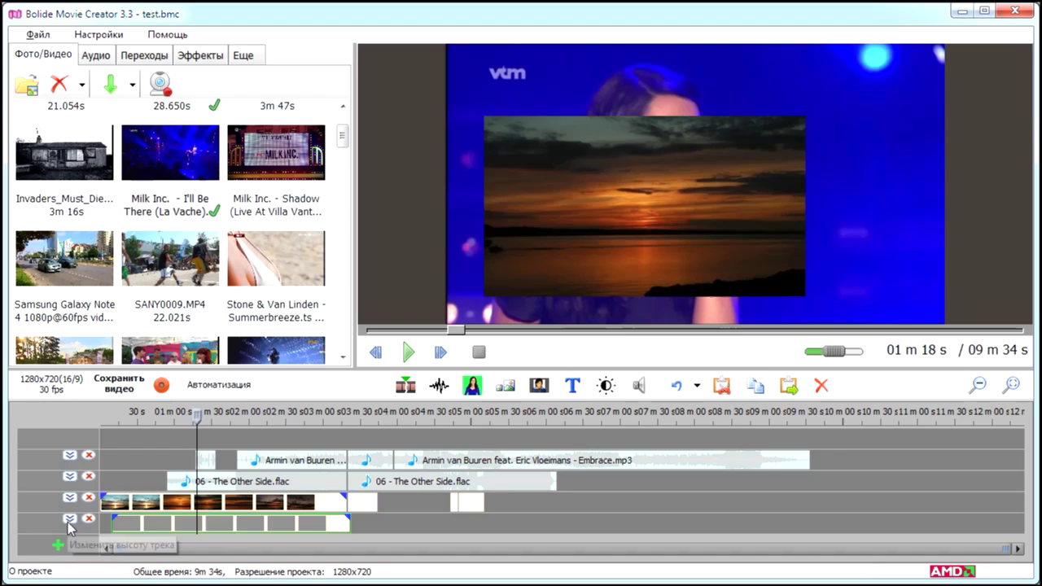
left_click(69, 521)
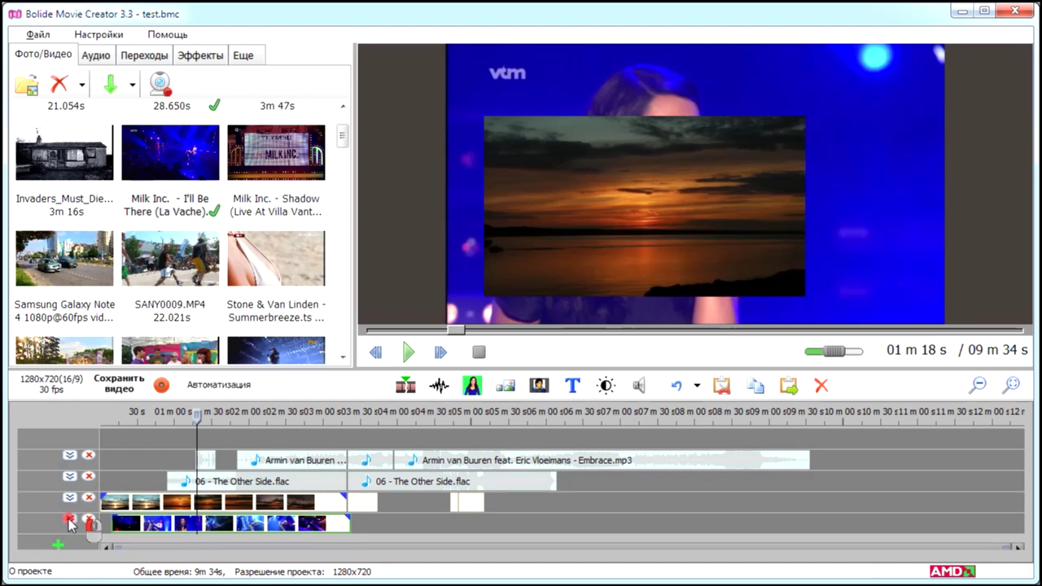
left_click(70, 497)
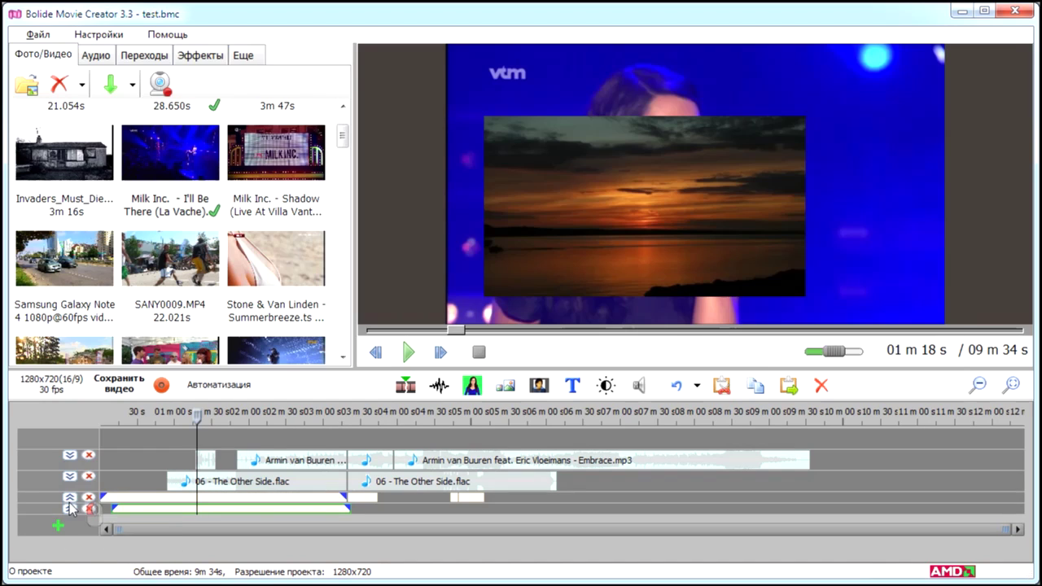
left_click(70, 476)
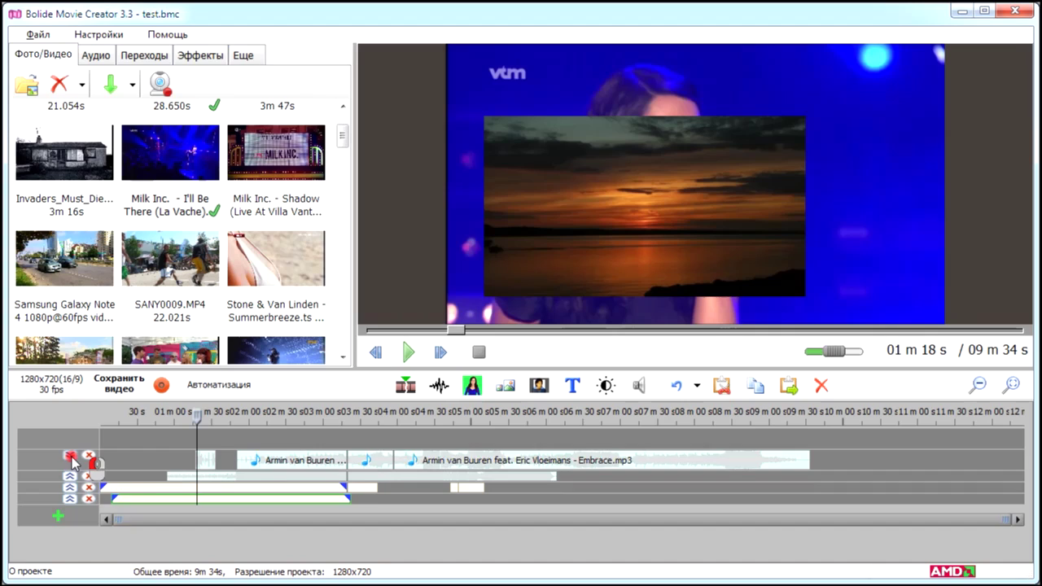
left_click(71, 458)
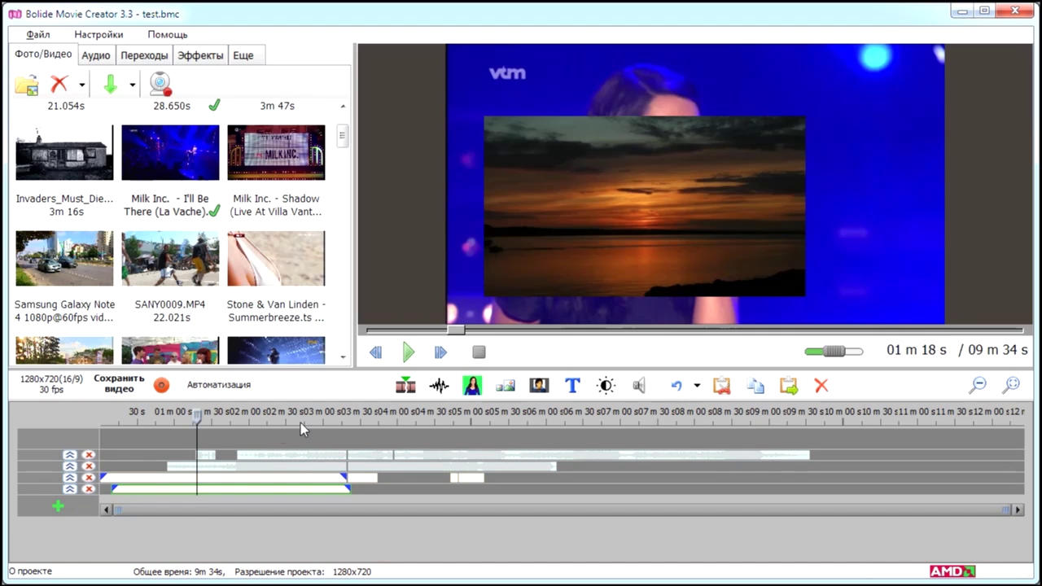
Expand both audio tracks to full height and delete the 06 - The Other Side.flac track.
left_click(69, 455)
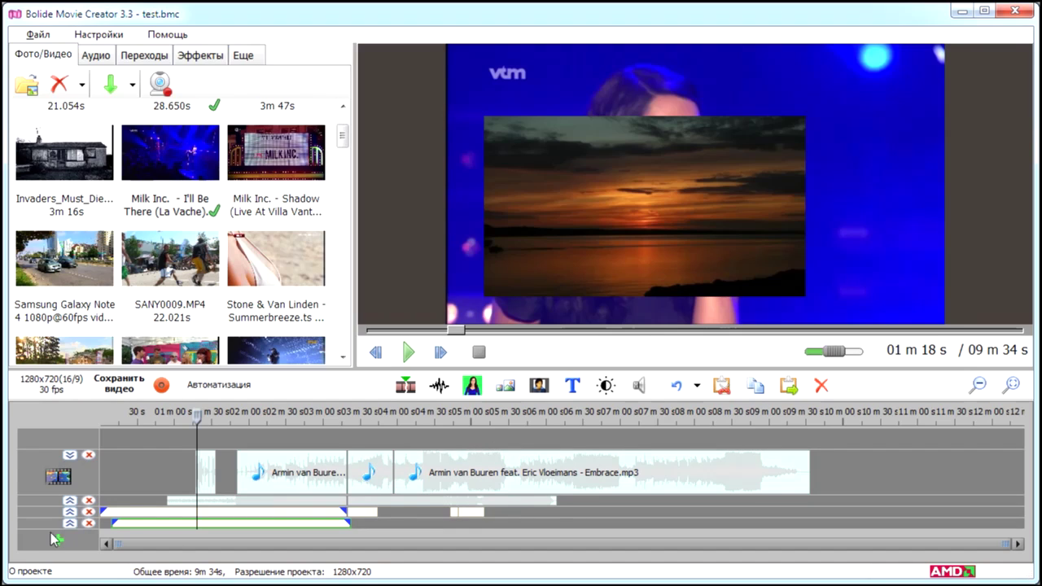
left_click(69, 500)
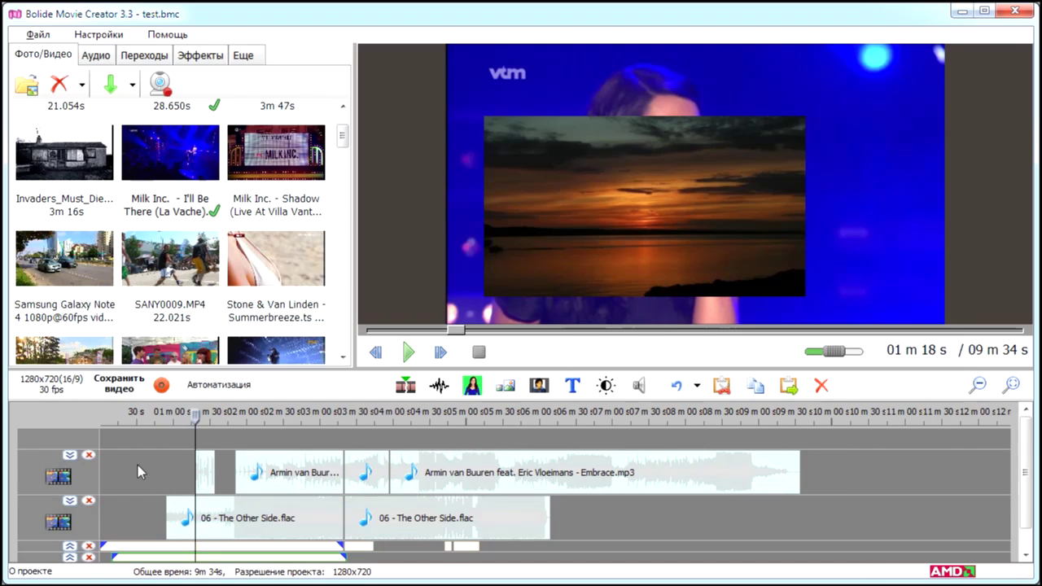
left_click(89, 502)
left_click(654, 355)
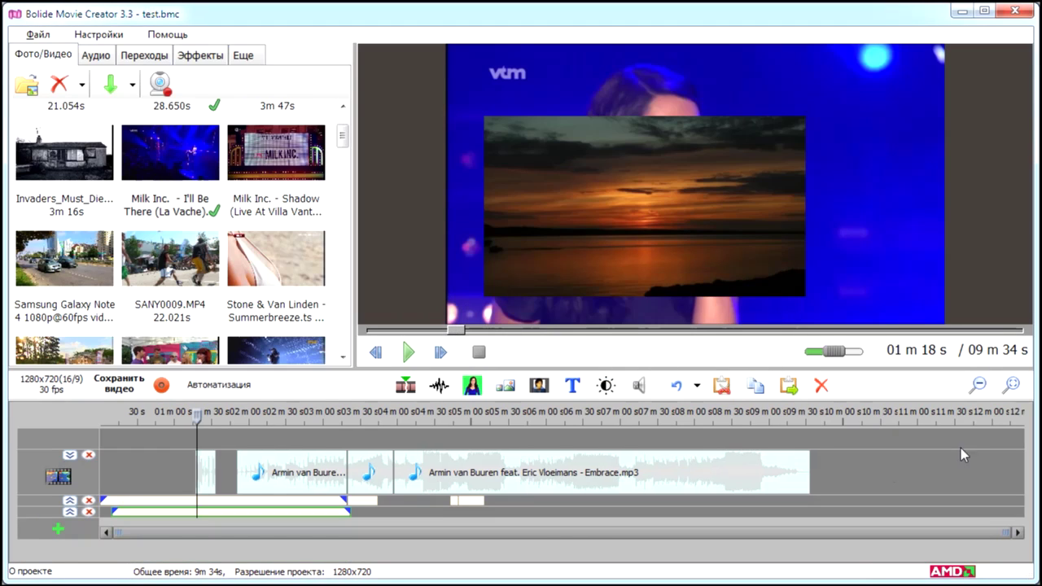
Expand the sunset and Milk Inc. video tracks to full height.
left_click(70, 500)
left_click(69, 546)
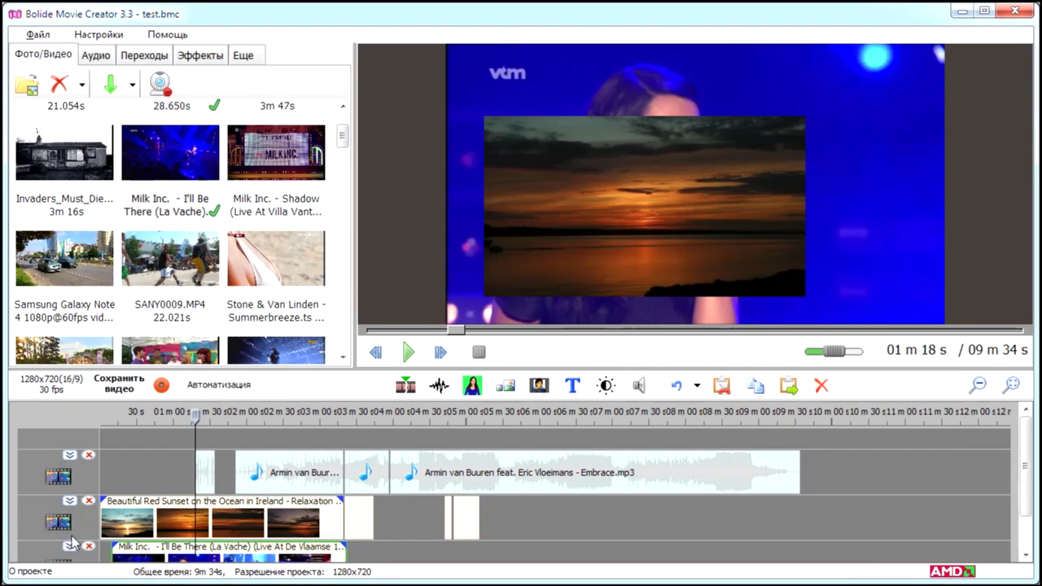